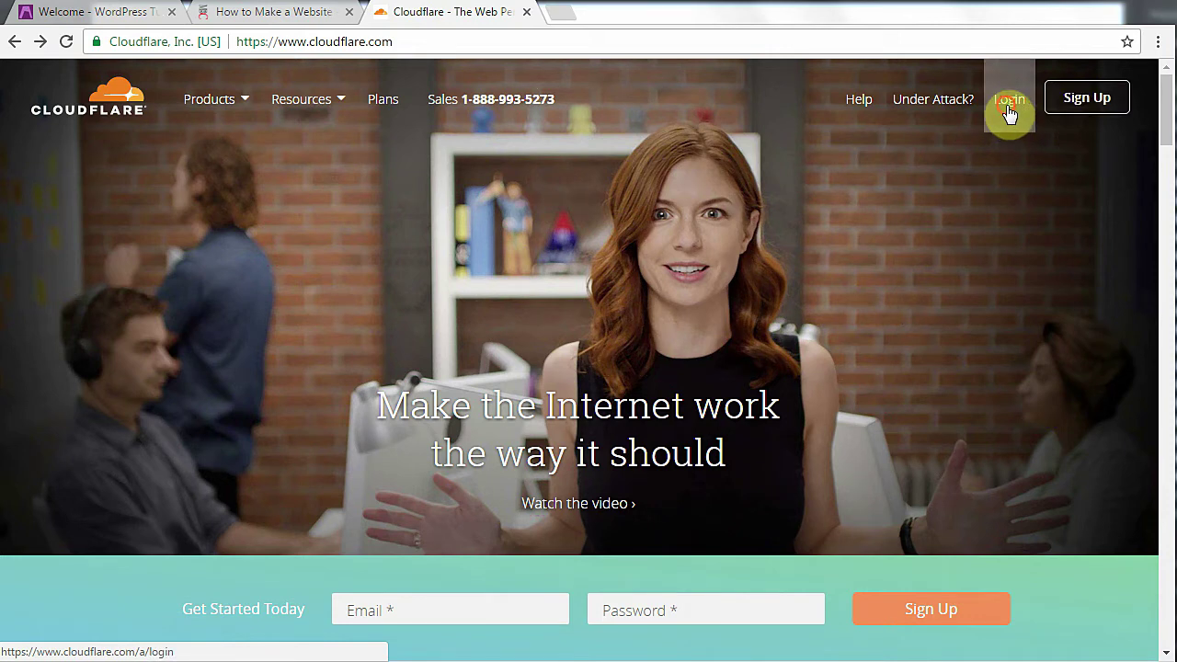
# - Go to the Cloudflare login from the home page's top-right Login link
pyautogui.click(1008, 108)
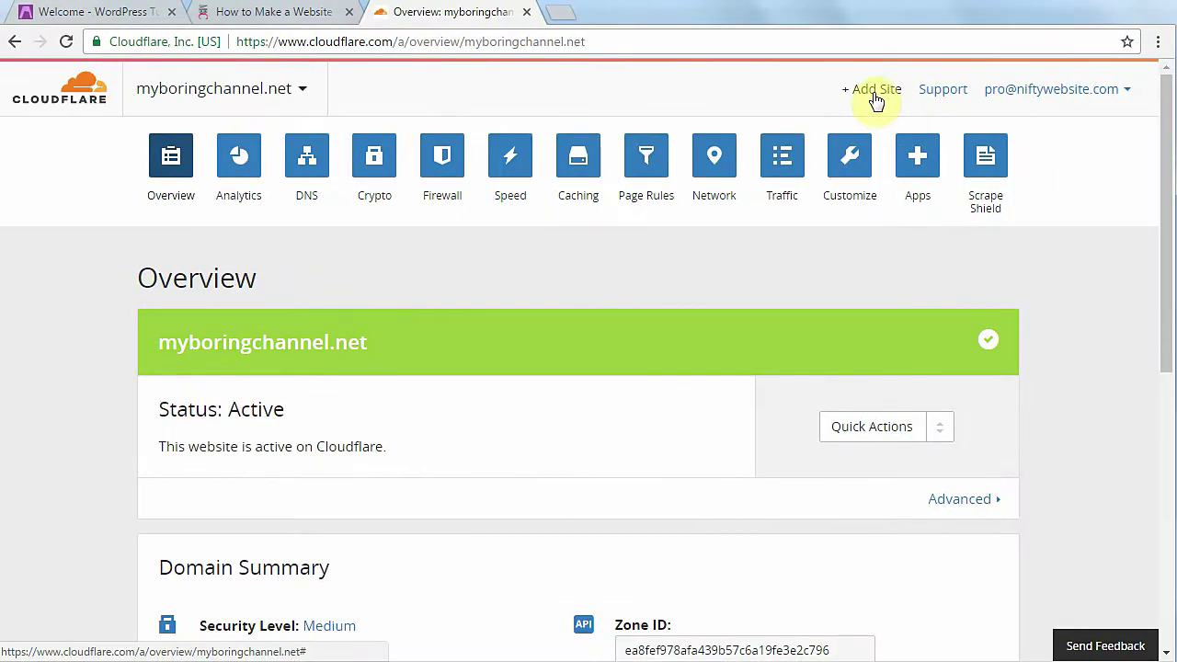
# - Add boringtips.com as a new Cloudflare site and begin its scan
pyautogui.click(874, 95)
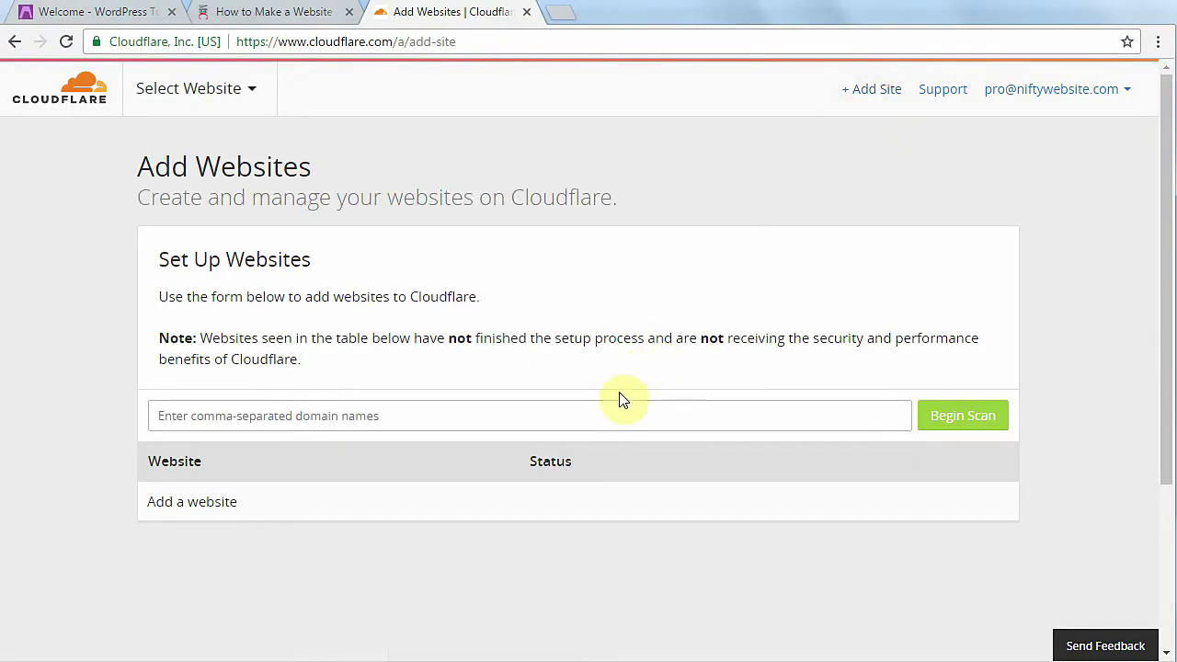
pyautogui.click(359, 421)
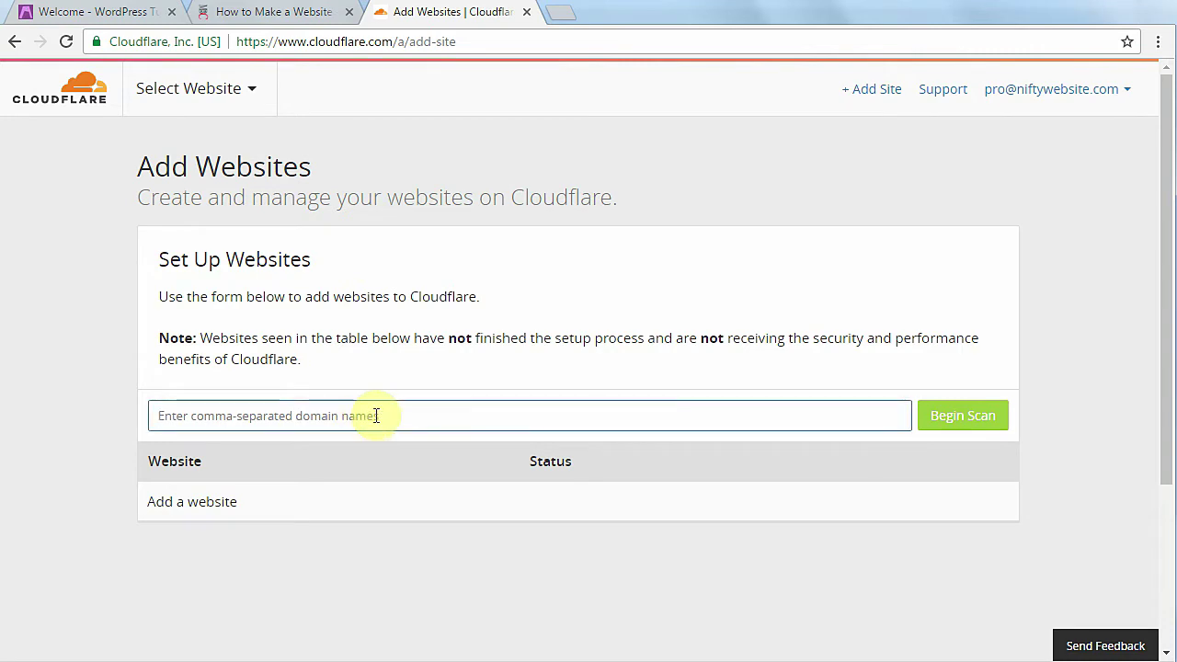
pyautogui.write('boringtips.com')
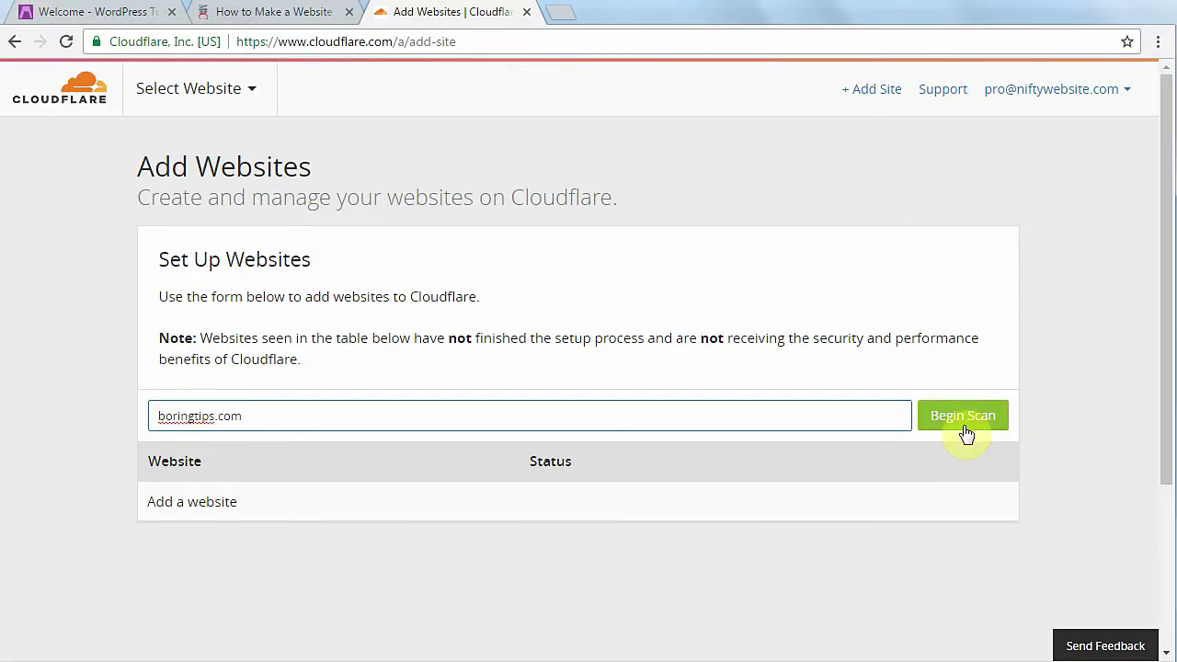
pyautogui.click(965, 426)
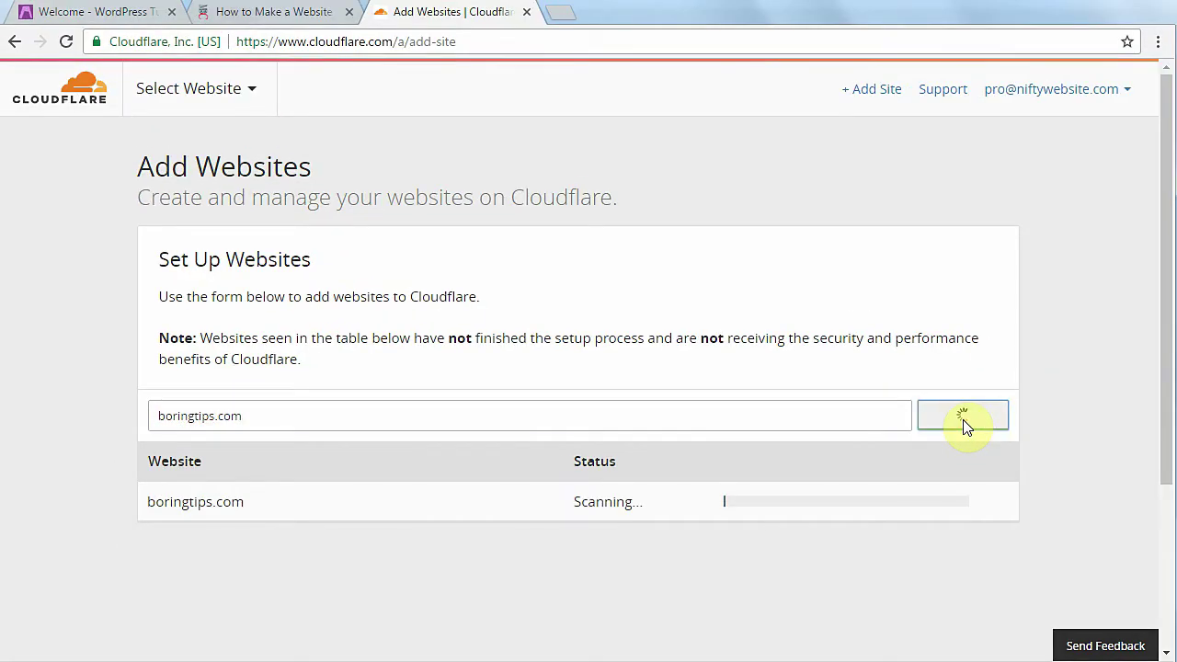
pyautogui.click(101, 13)
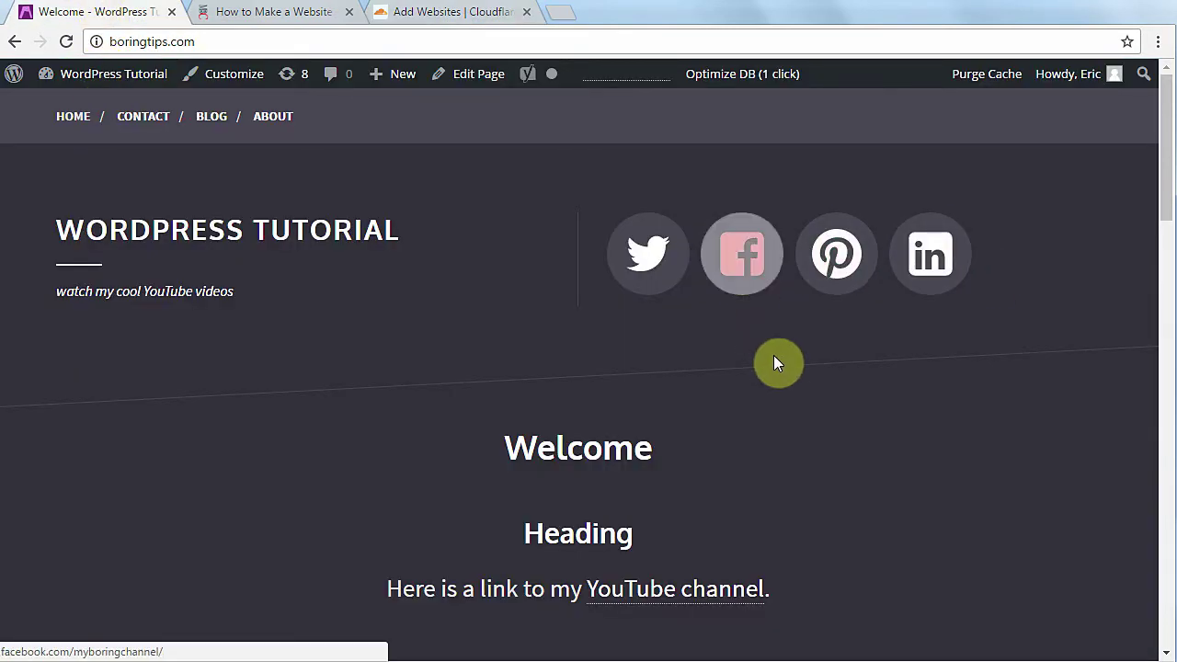
pyautogui.moveTo(1169, 216); pyautogui.dragTo(1169, 264)
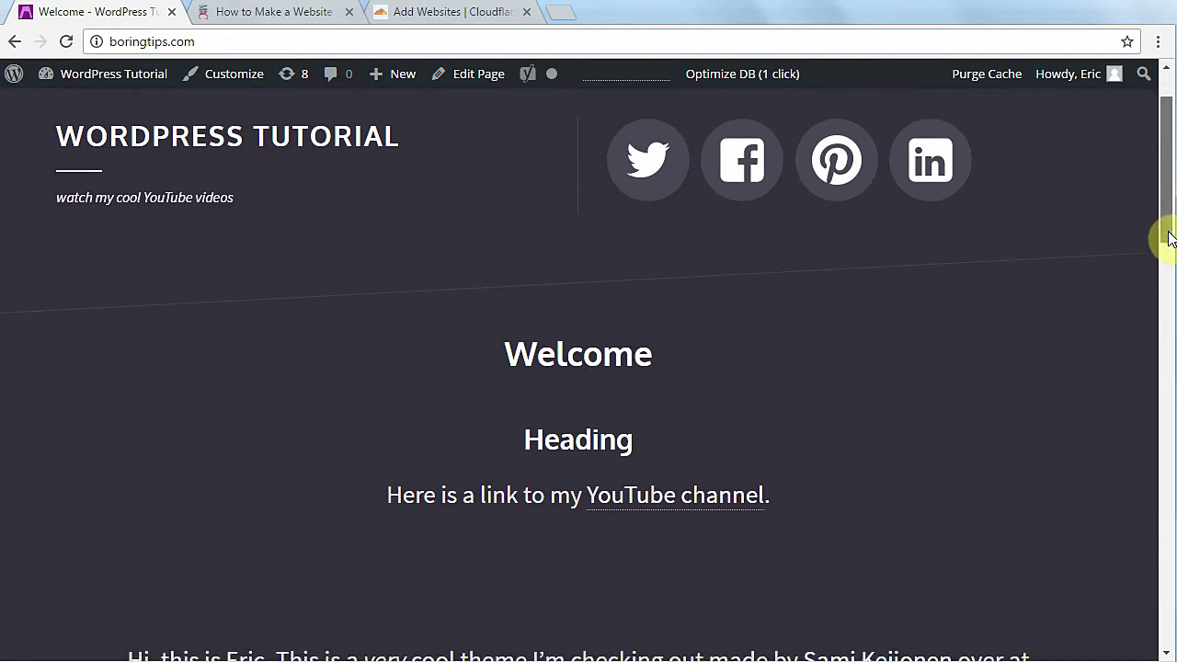
pyautogui.moveTo(1170, 265); pyautogui.dragTo(1166, 289)
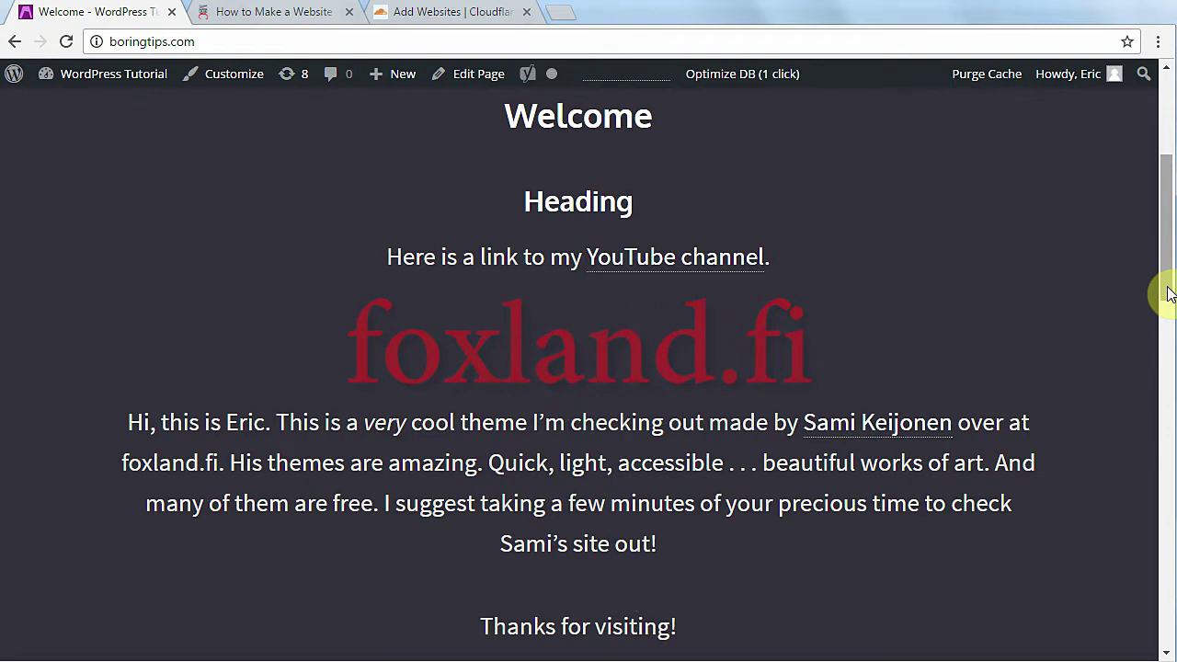
pyautogui.moveTo(1170, 292); pyautogui.dragTo(1165, 212)
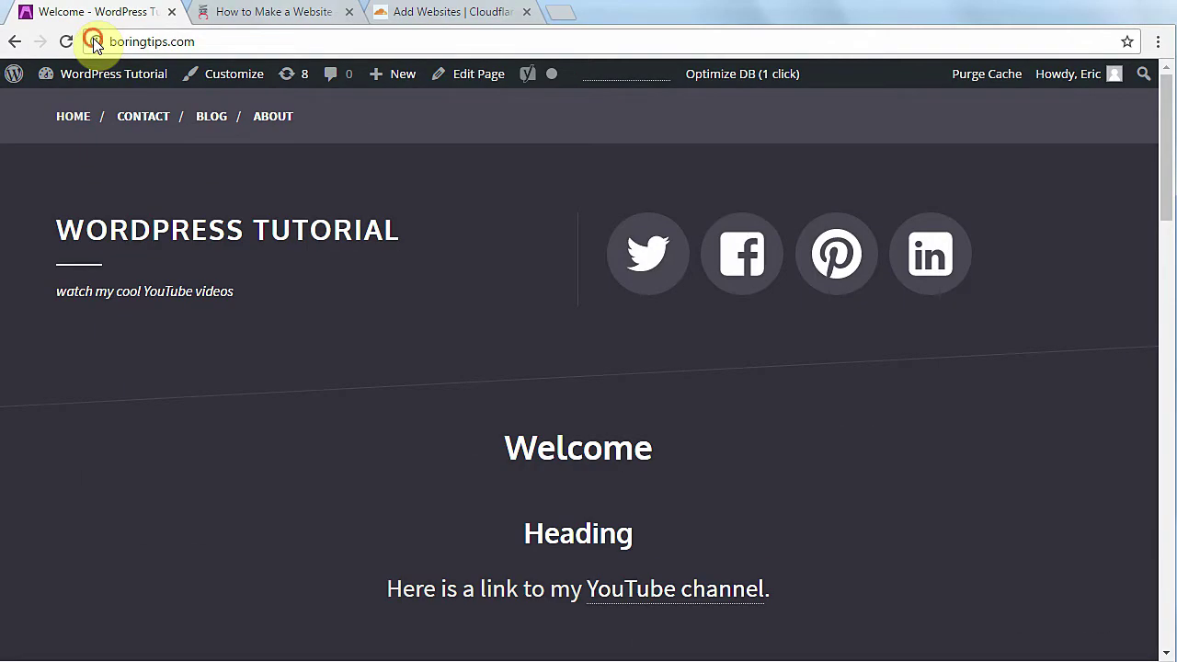
pyautogui.click(96, 41)
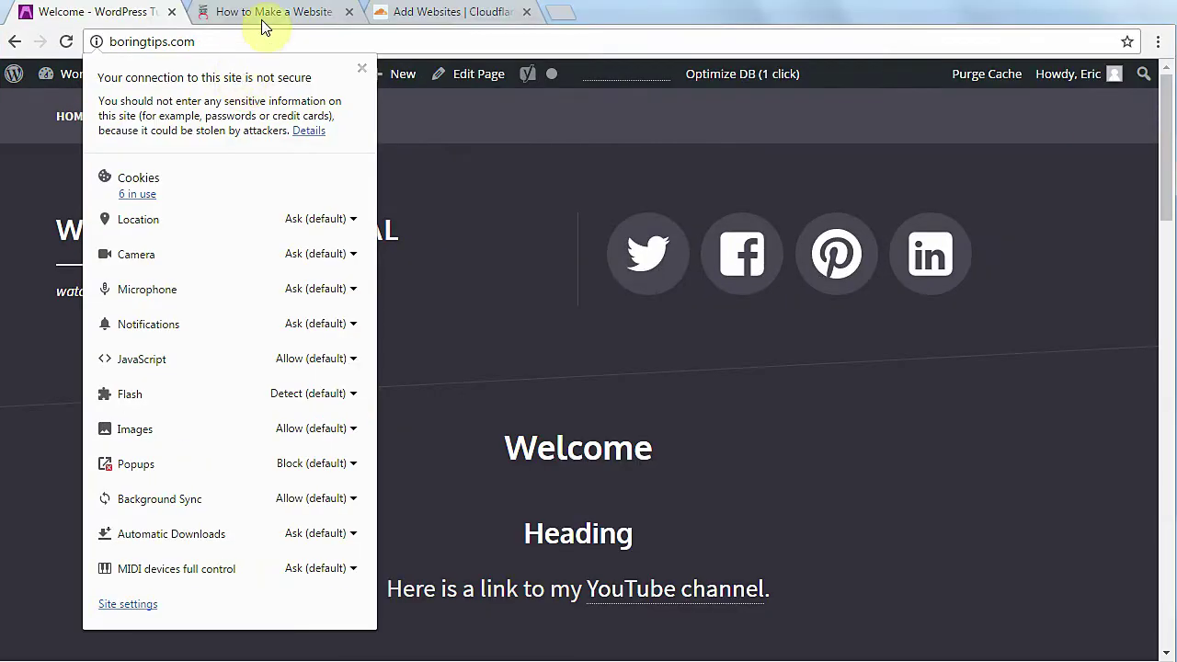
pyautogui.click(264, 14)
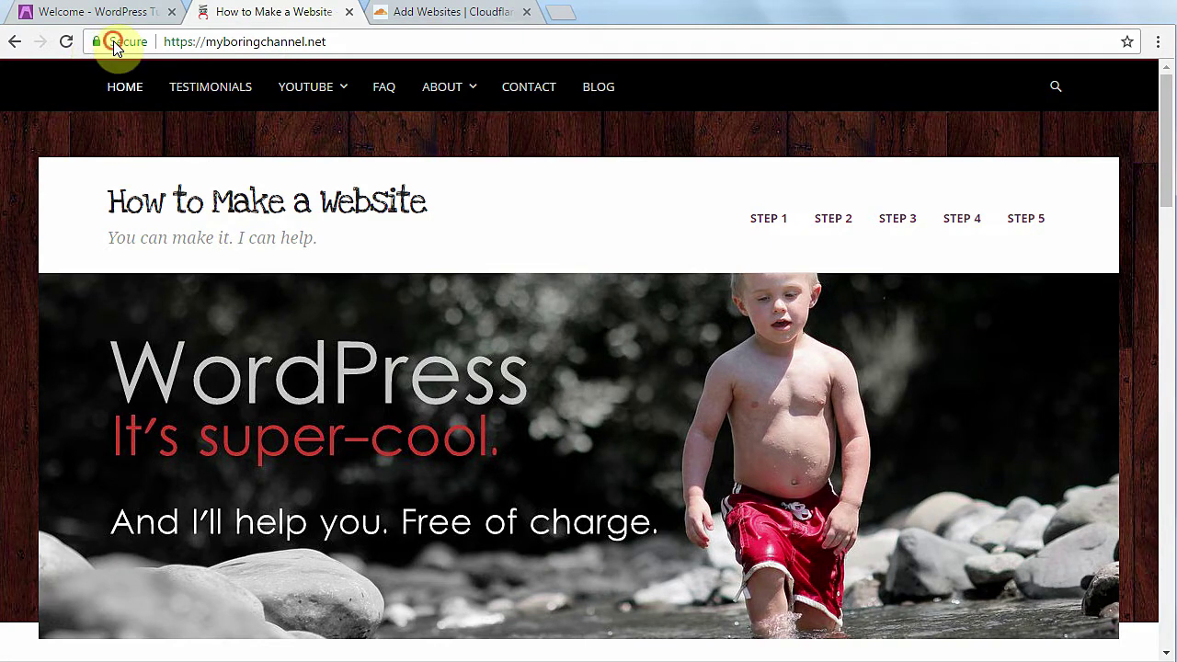
pyautogui.click(112, 42)
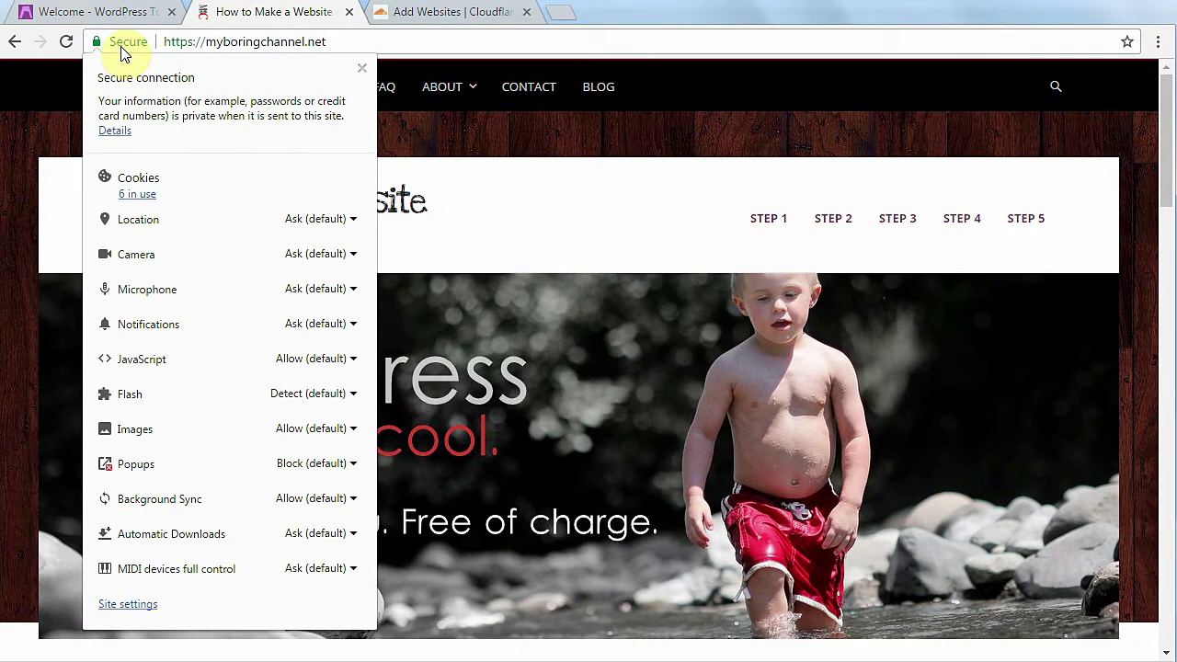
pyautogui.click(58, 100)
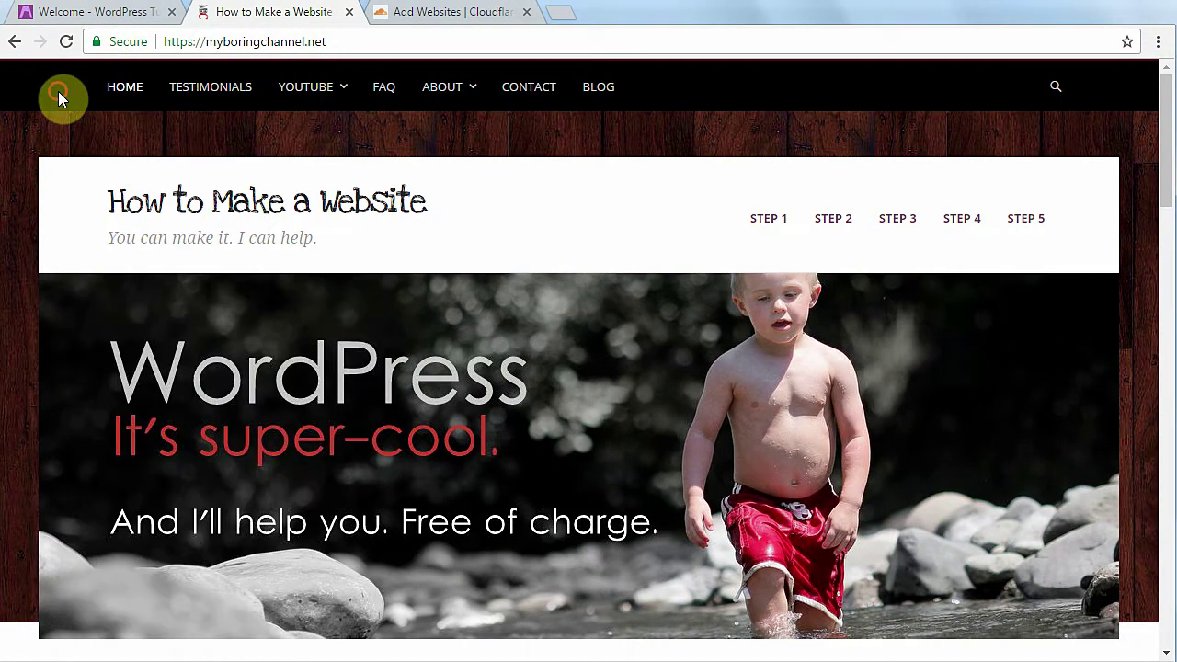
pyautogui.click(90, 13)
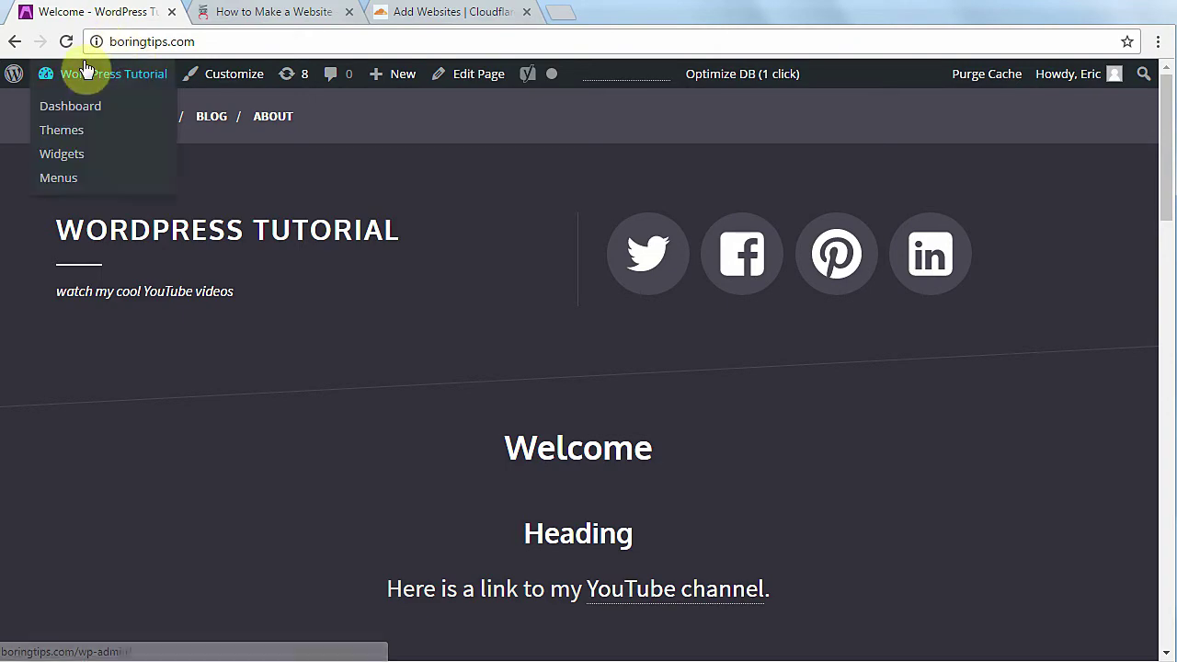
pyautogui.click(446, 12)
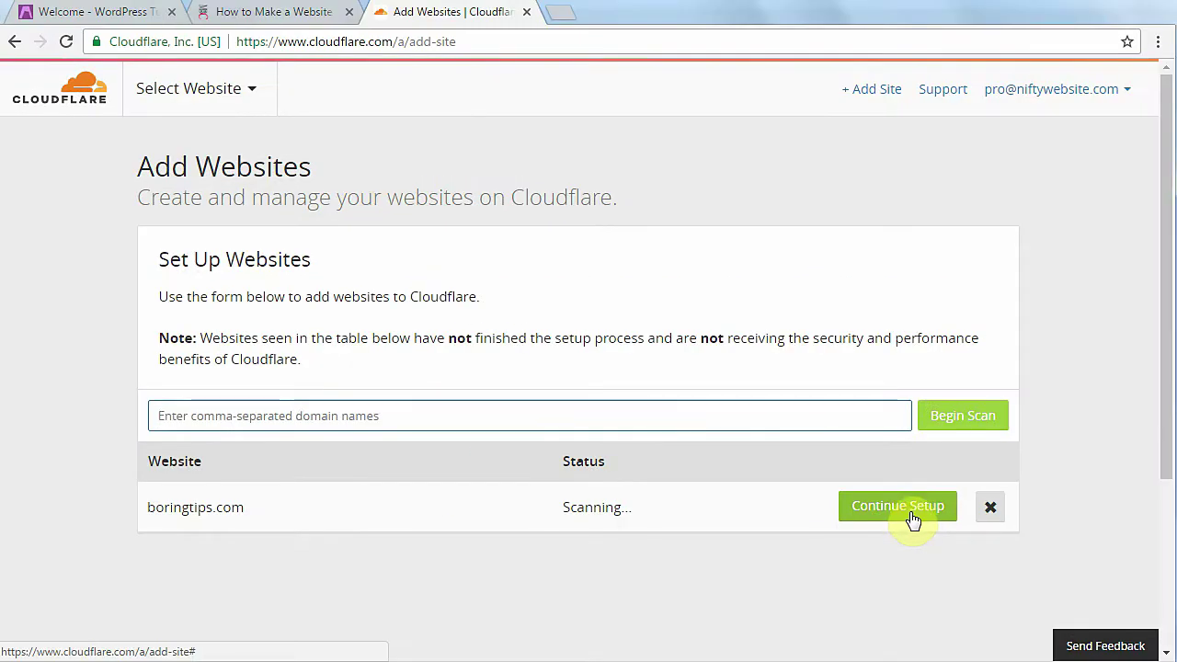
# - Accept the scanned DNS records and select the Free Website plan
pyautogui.click(913, 514)
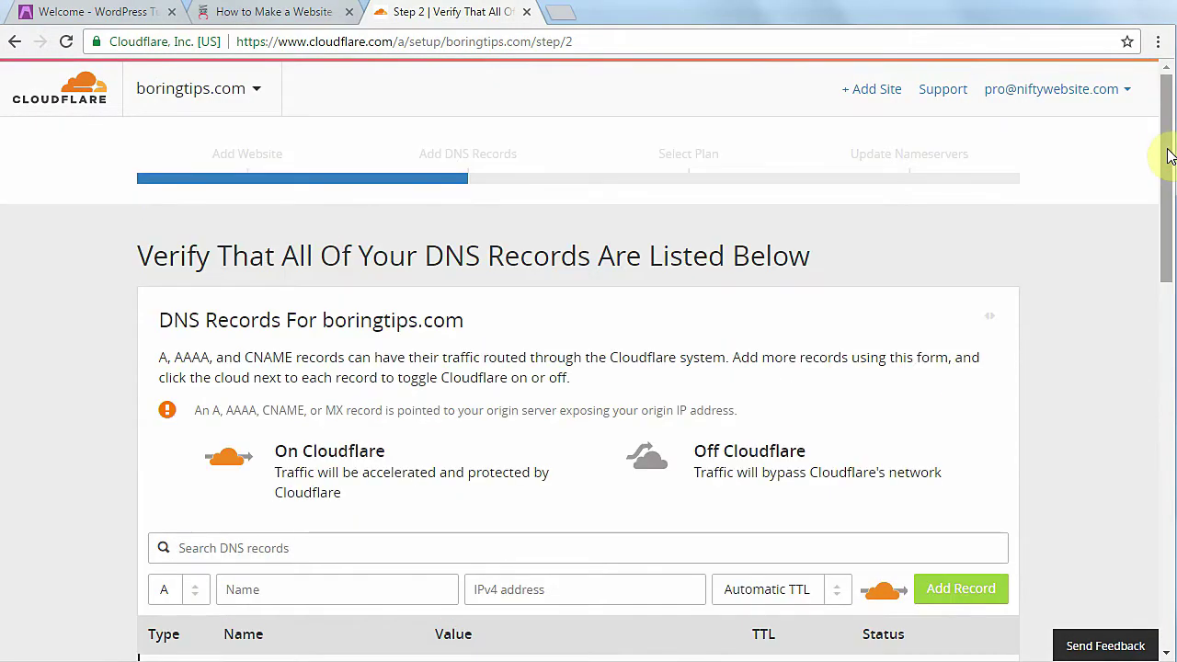
pyautogui.moveTo(1165, 148); pyautogui.dragTo(1166, 492)
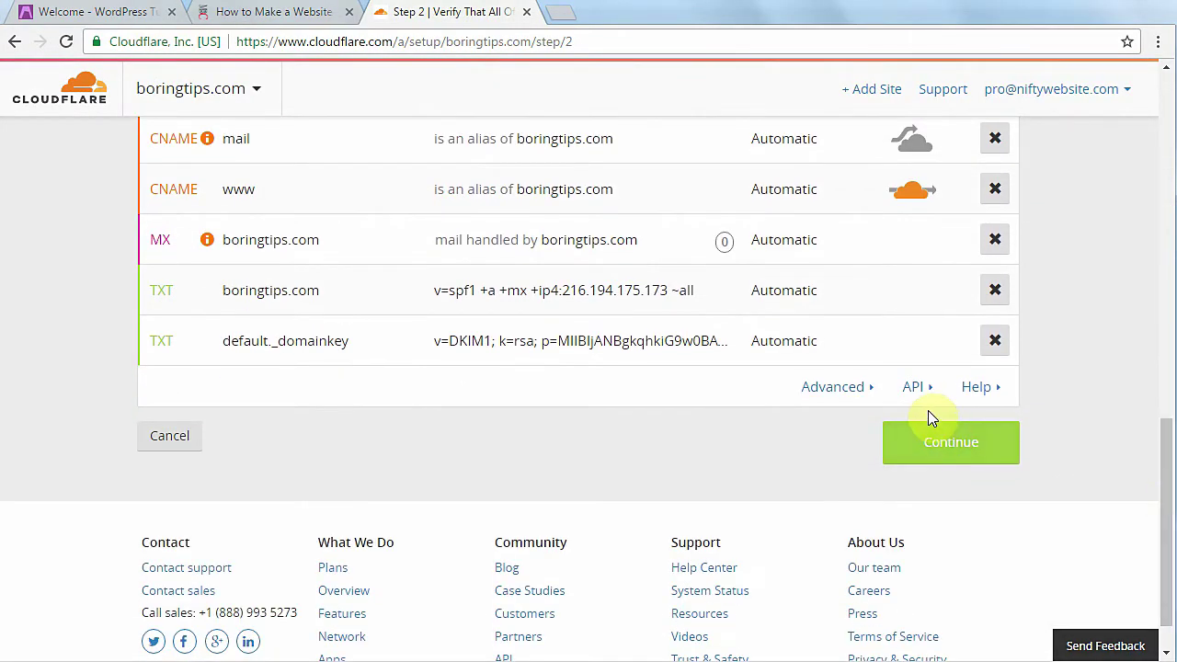
pyautogui.click(944, 440)
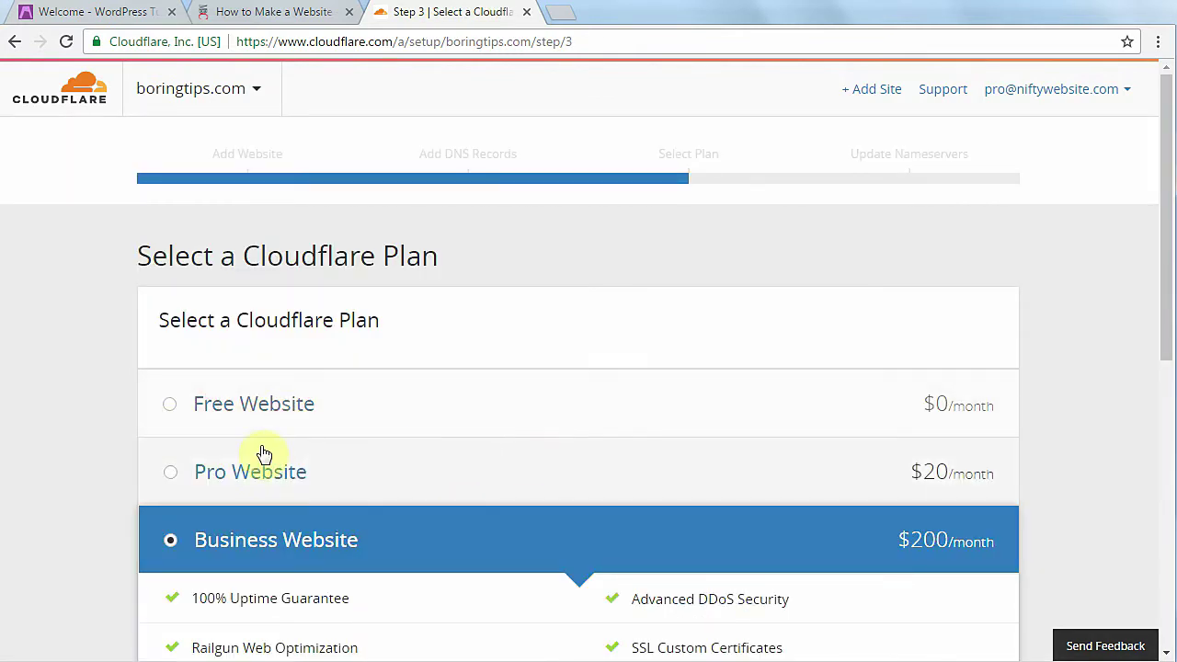
pyautogui.click(168, 410)
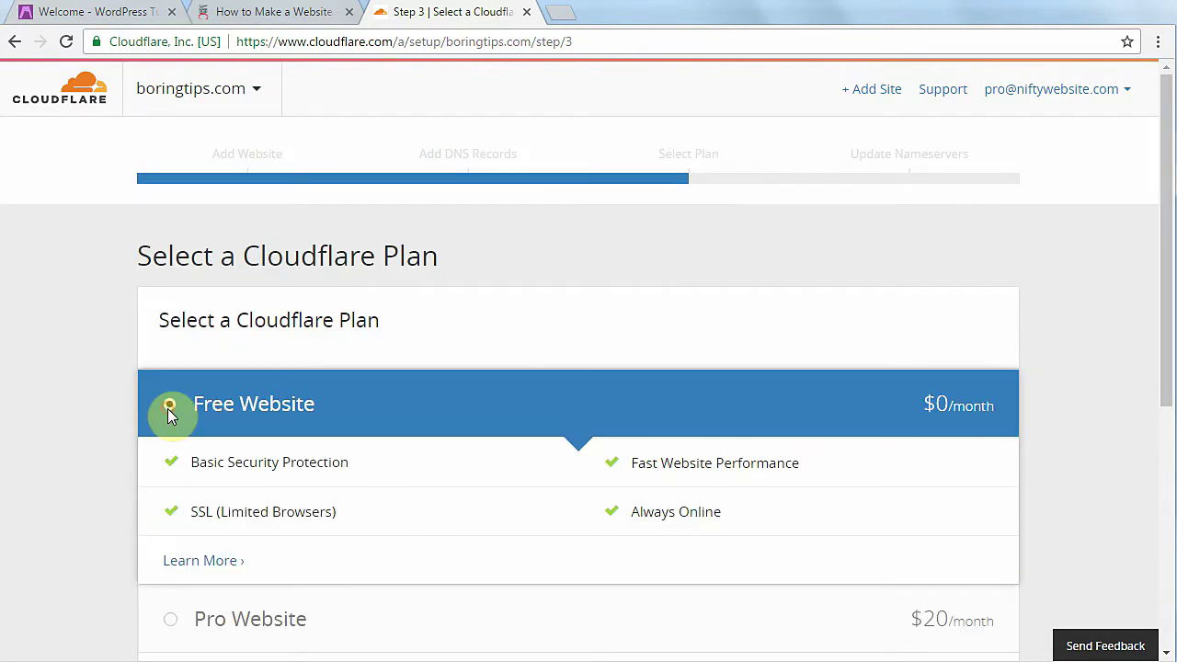
pyautogui.moveTo(1163, 352); pyautogui.dragTo(1163, 500)
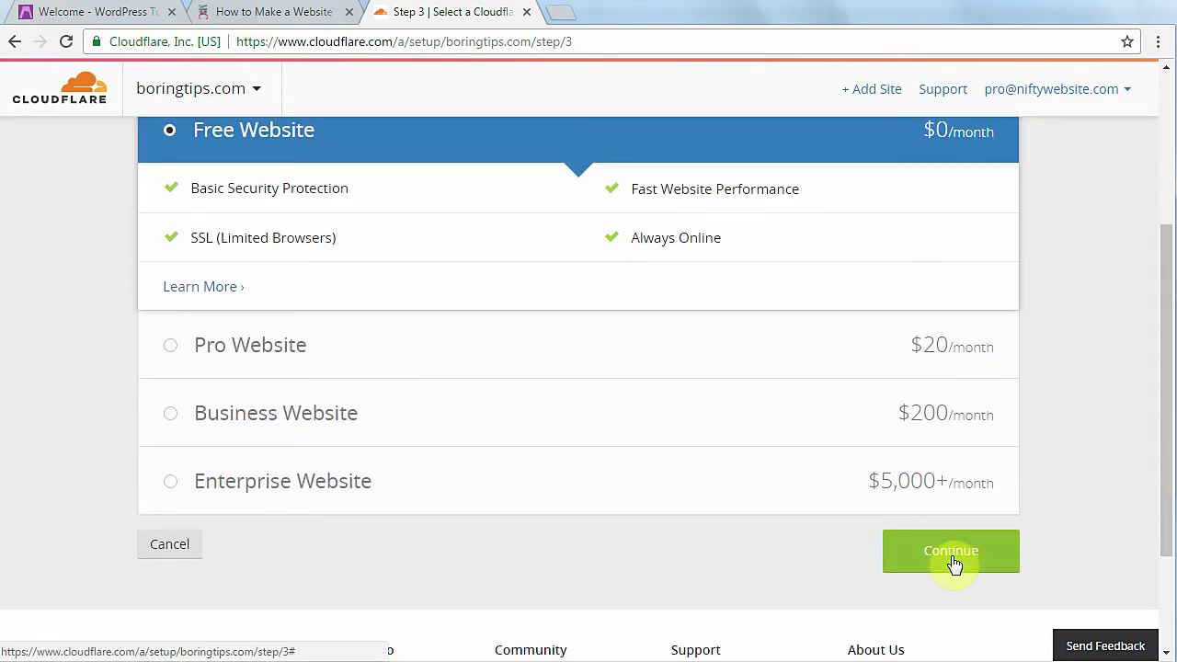
pyautogui.click(952, 557)
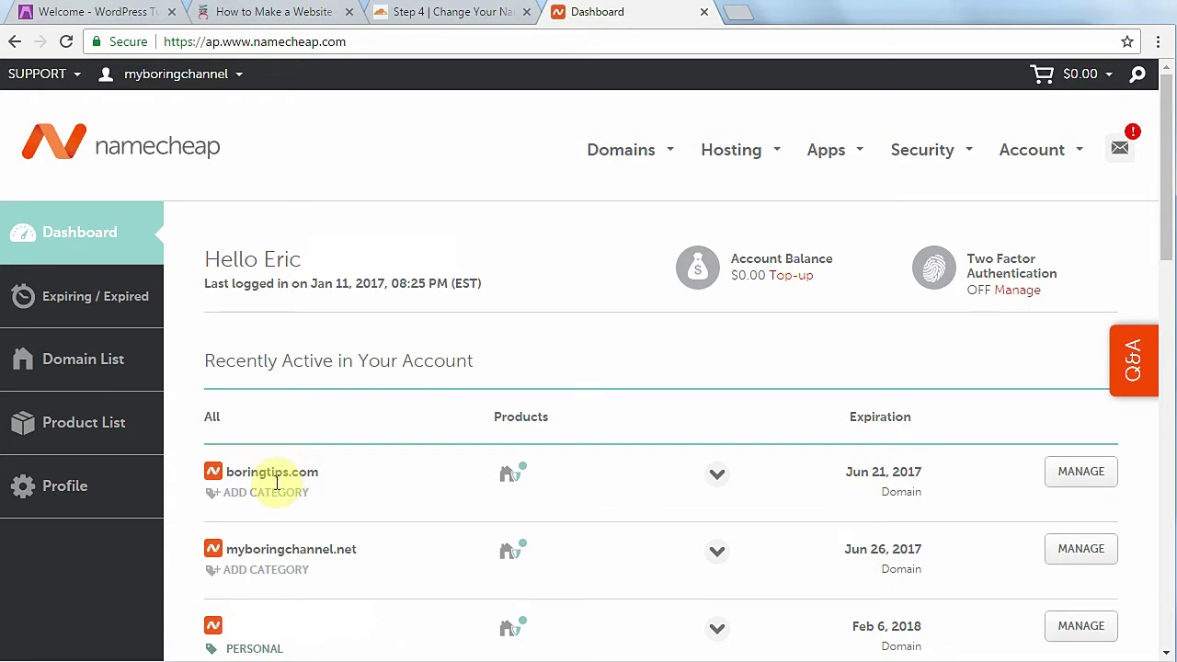
pyautogui.click(1085, 485)
# - Clear boringtips.com's two old custom nameservers in Namecheap
pyautogui.moveTo(1163, 161); pyautogui.dragTo(1166, 255)
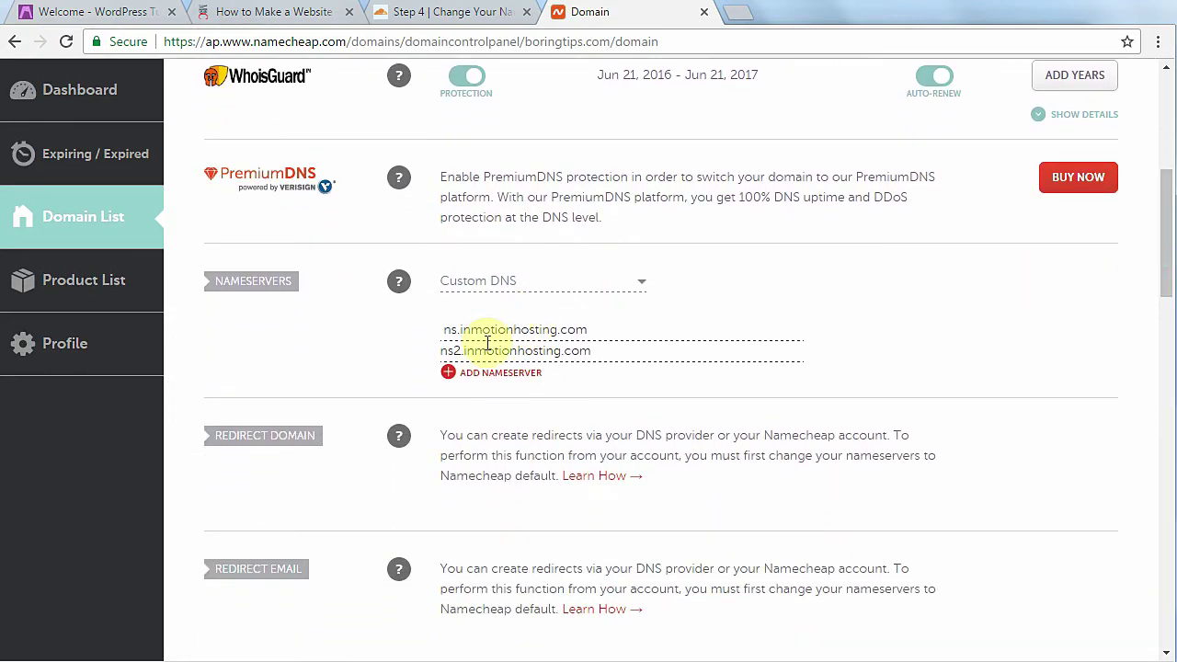
pyautogui.click(483, 337)
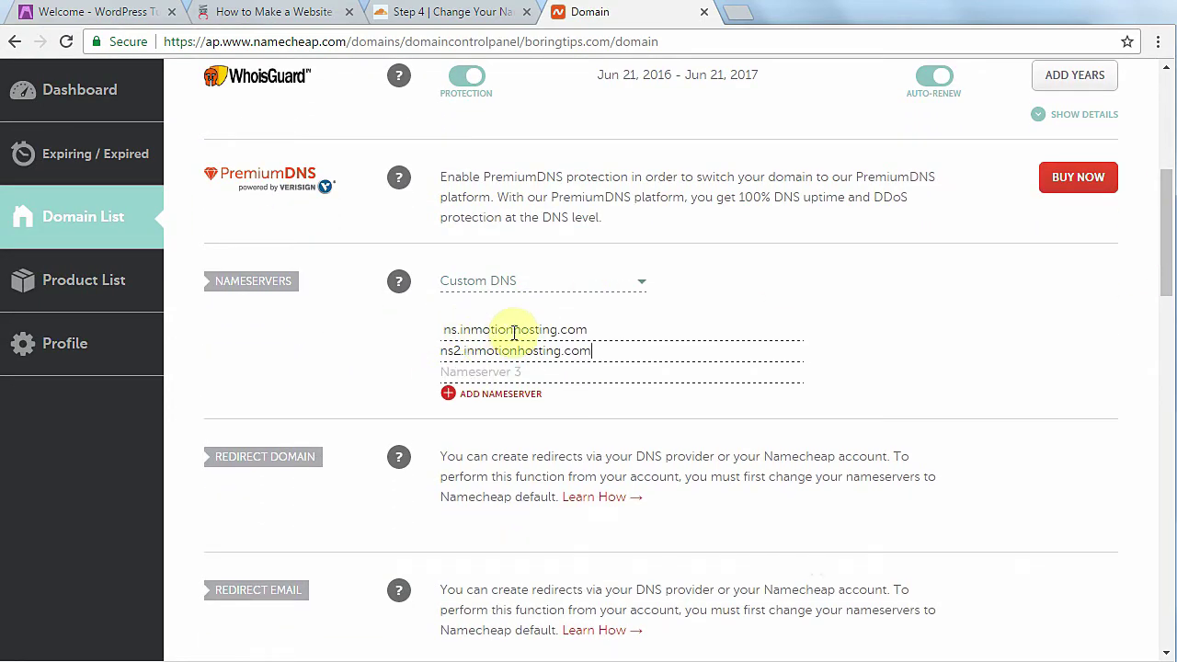
pyautogui.moveTo(606, 328); pyautogui.dragTo(381, 336)
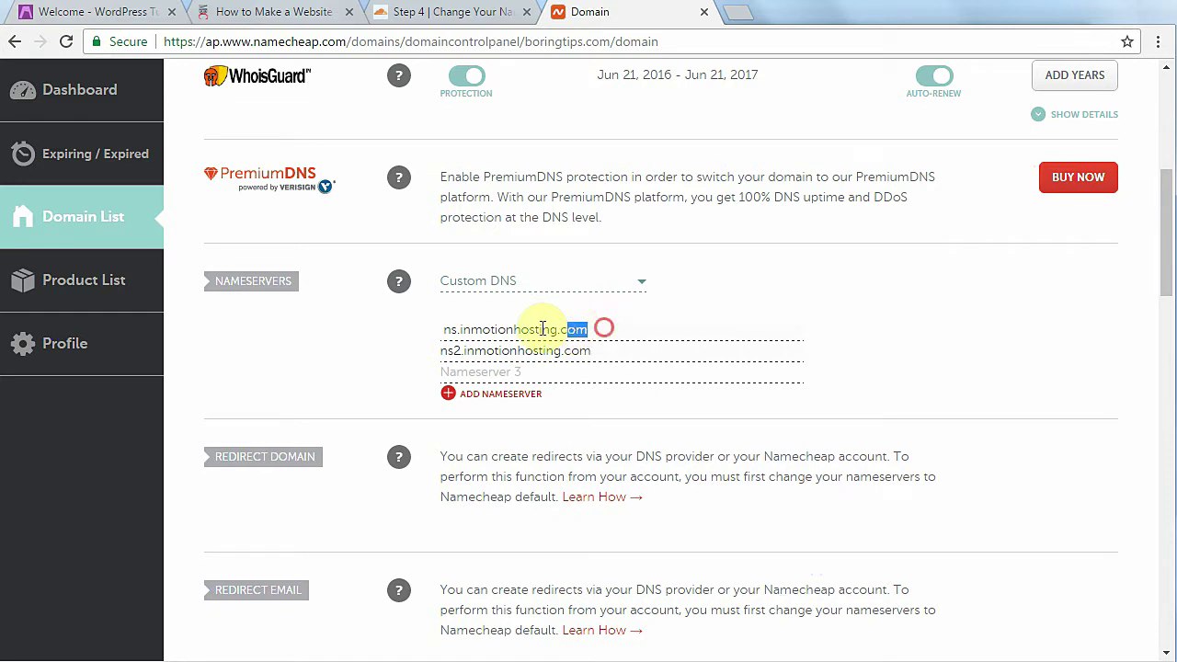
pyautogui.press('BackSpace')
pyautogui.moveTo(607, 350); pyautogui.dragTo(401, 350)
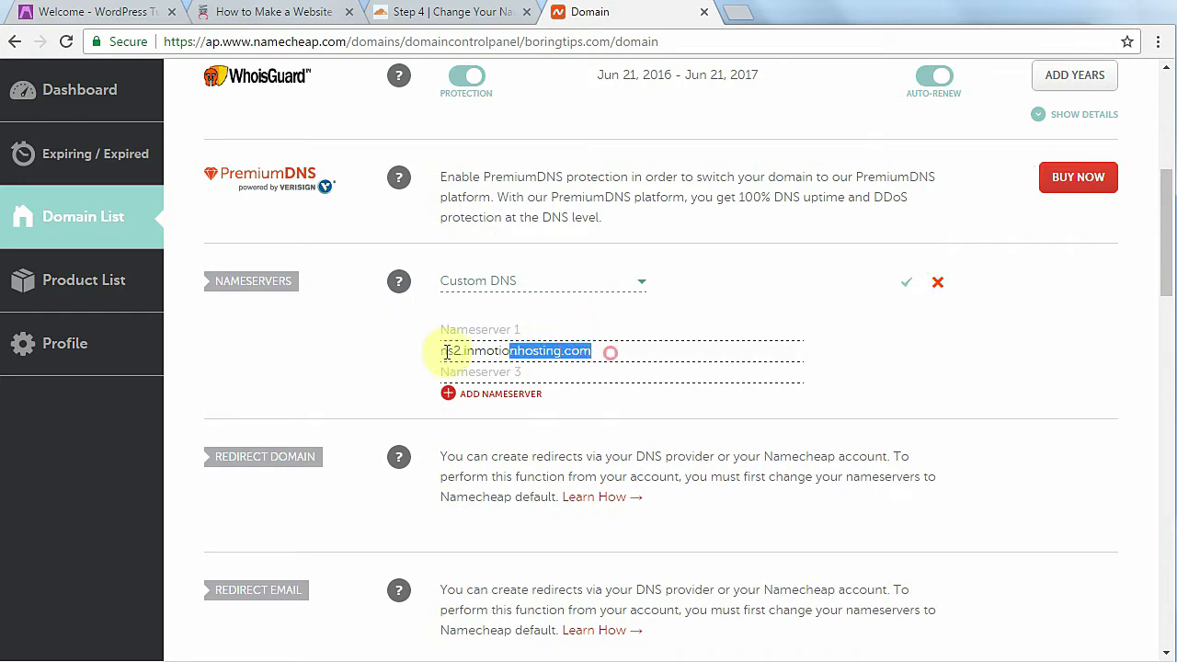
pyautogui.press('BackSpace')
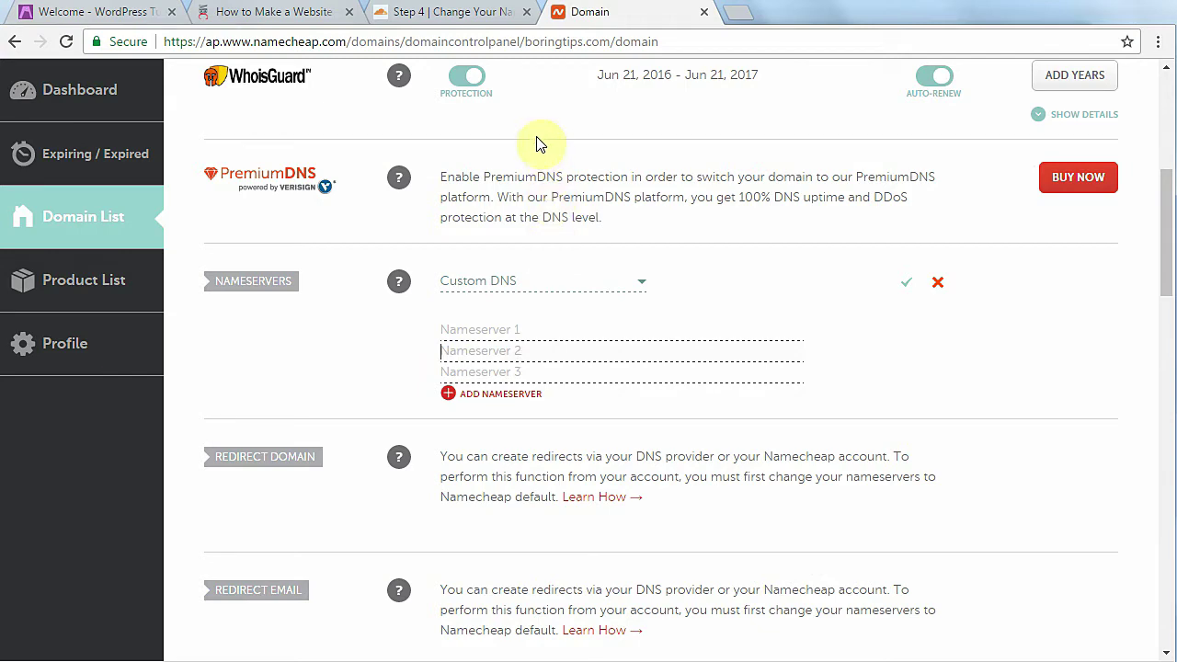
# - Copy brad.ns.cloudflare.com from Cloudflare into Namecheap's Nameserver 1 field
pyautogui.click(449, 11)
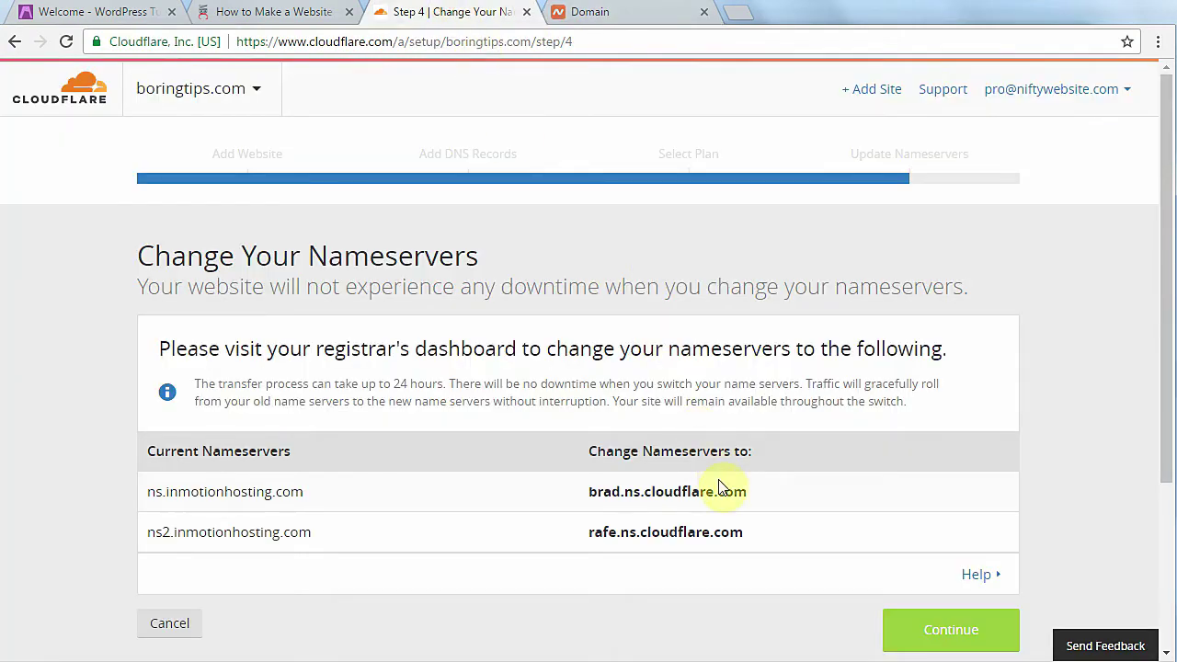
pyautogui.moveTo(747, 492); pyautogui.dragTo(605, 494)
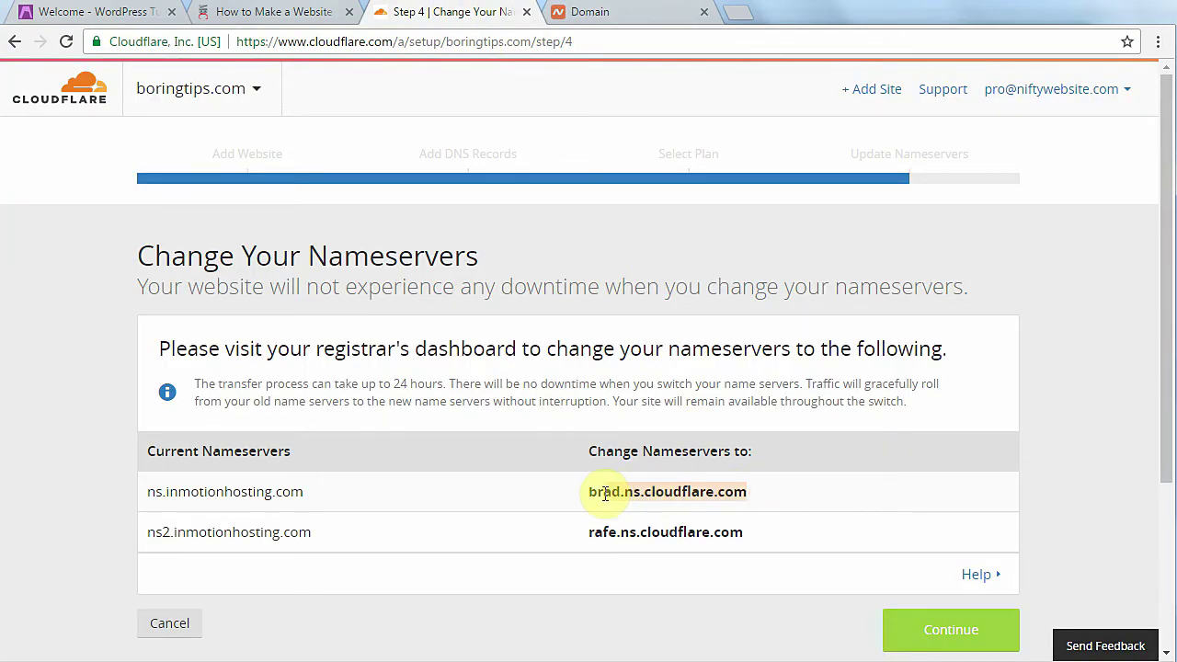
pyautogui.rightClick(605, 494)
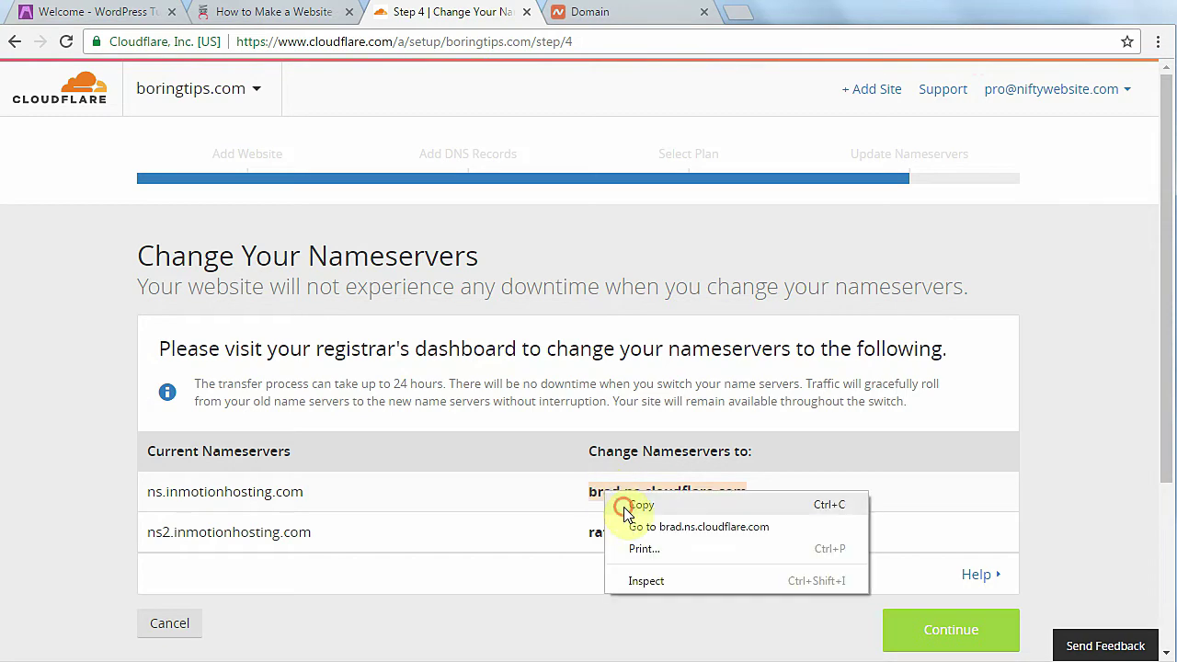
pyautogui.click(624, 508)
pyautogui.click(593, 12)
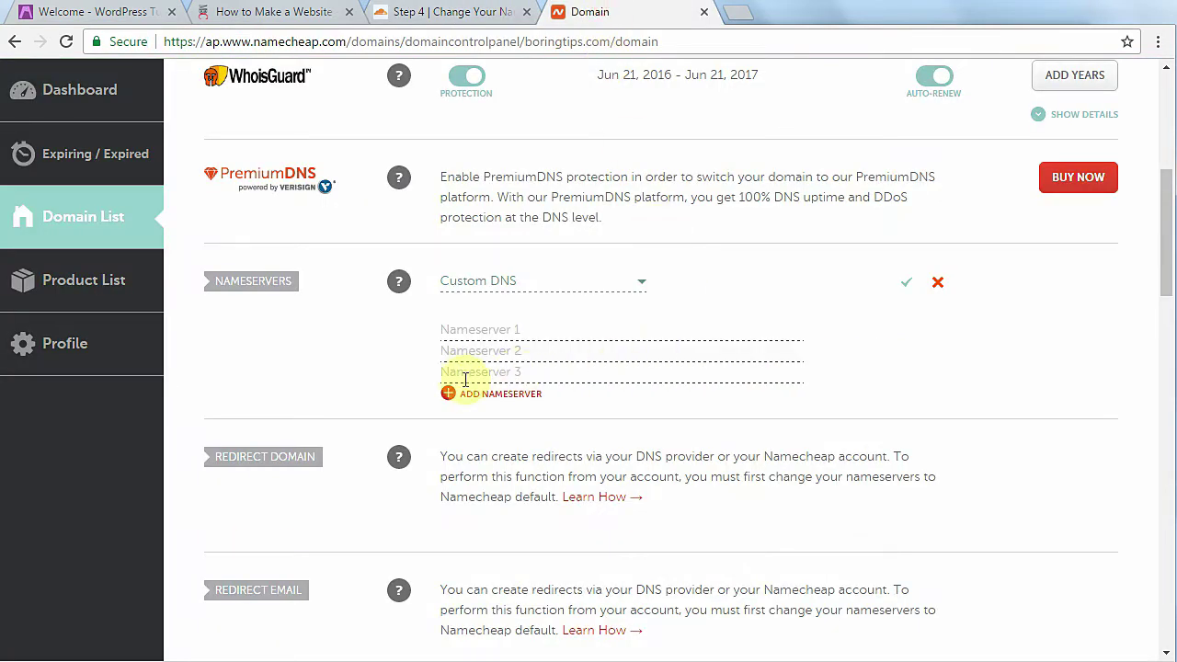
pyautogui.click(454, 328)
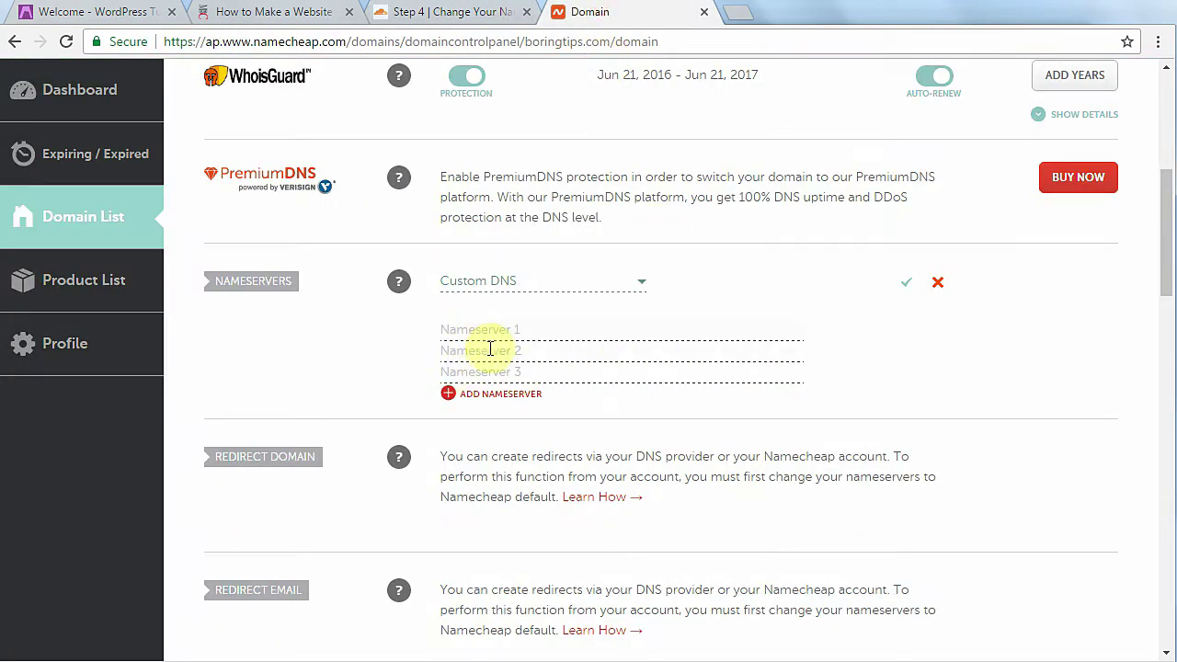
pyautogui.hotkey('ctrl', 'v')
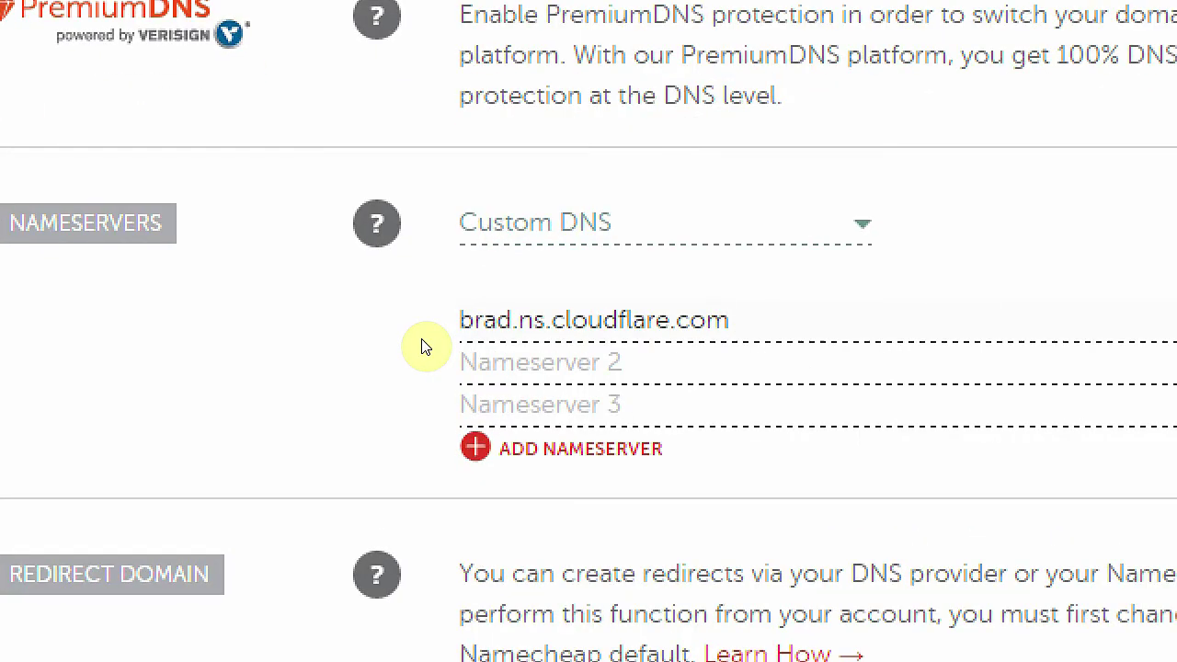
# - Copy rafe.ns.cloudflare.com into Nameserver 2 and save the nameservers
pyautogui.click(442, 12)
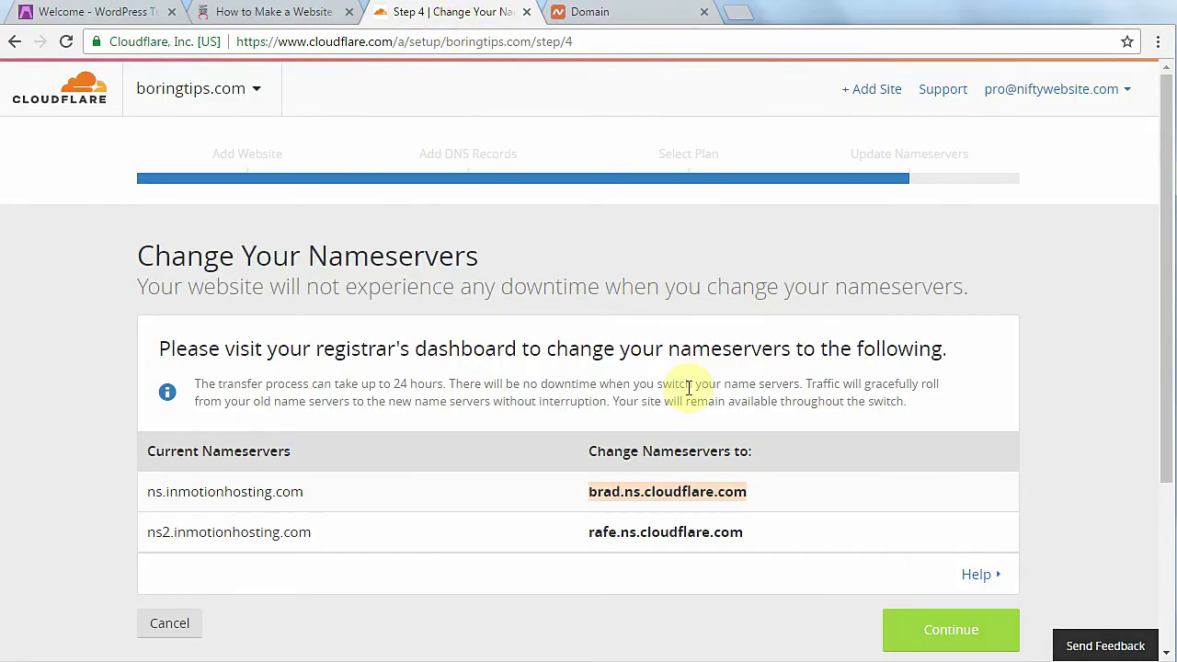
pyautogui.click(743, 533)
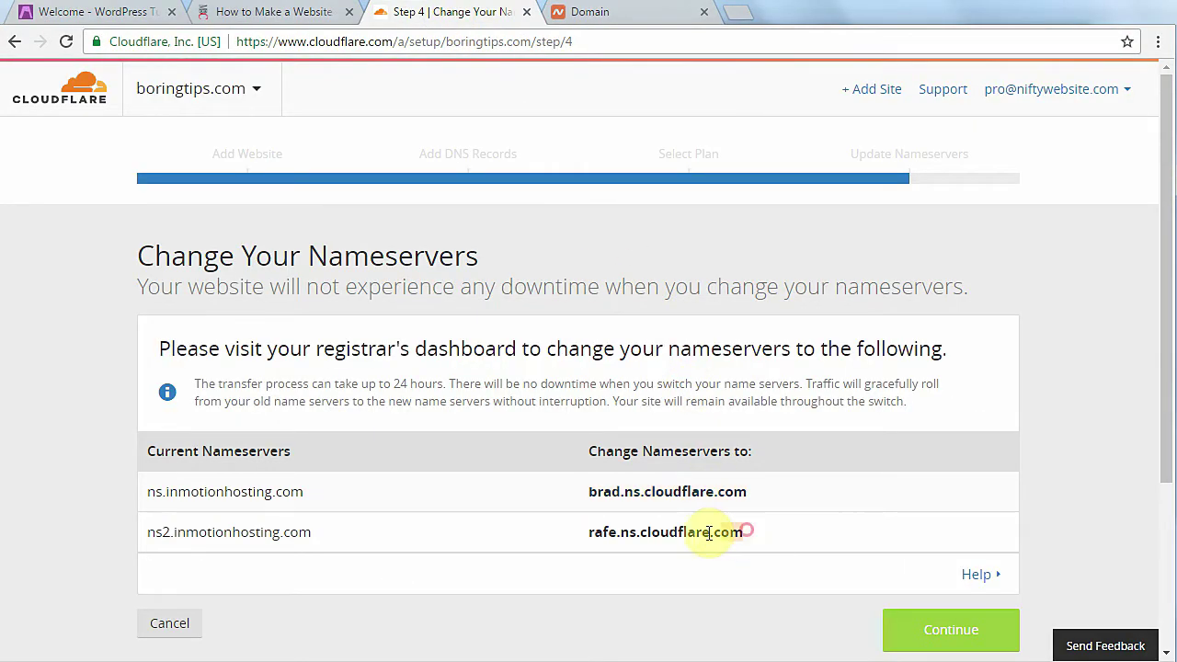
pyautogui.rightClick(609, 535)
pyautogui.click(601, 546)
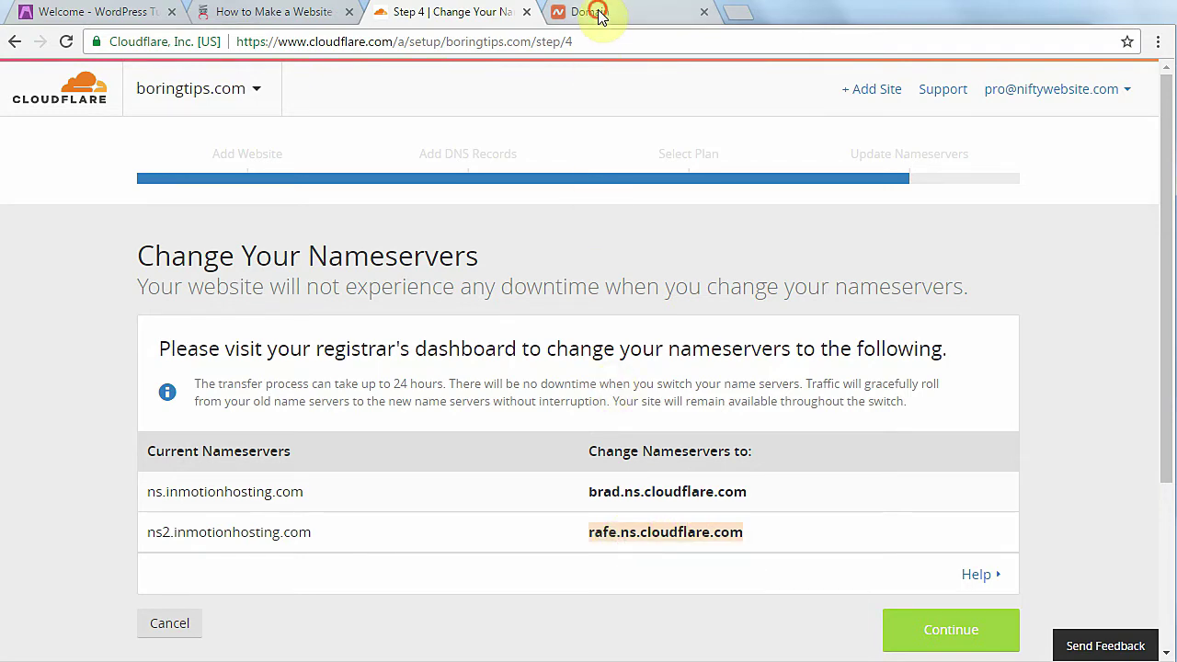
pyautogui.click(598, 12)
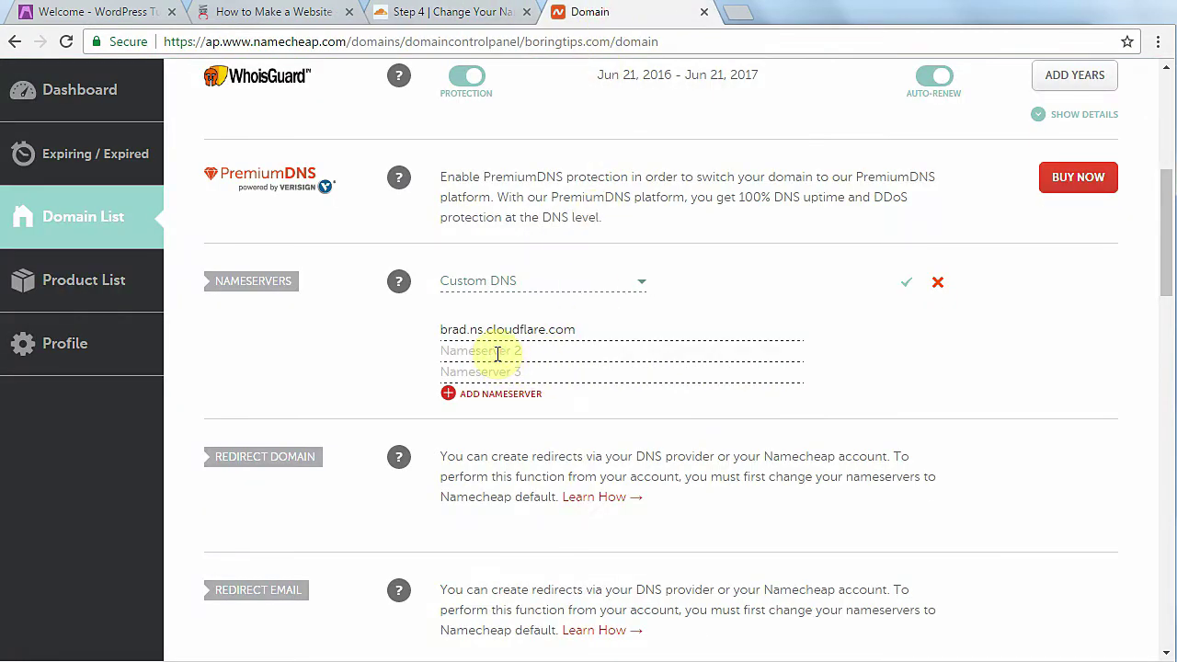
pyautogui.hotkey('ctrl', 'v')
pyautogui.scroll(1, 698, 368)
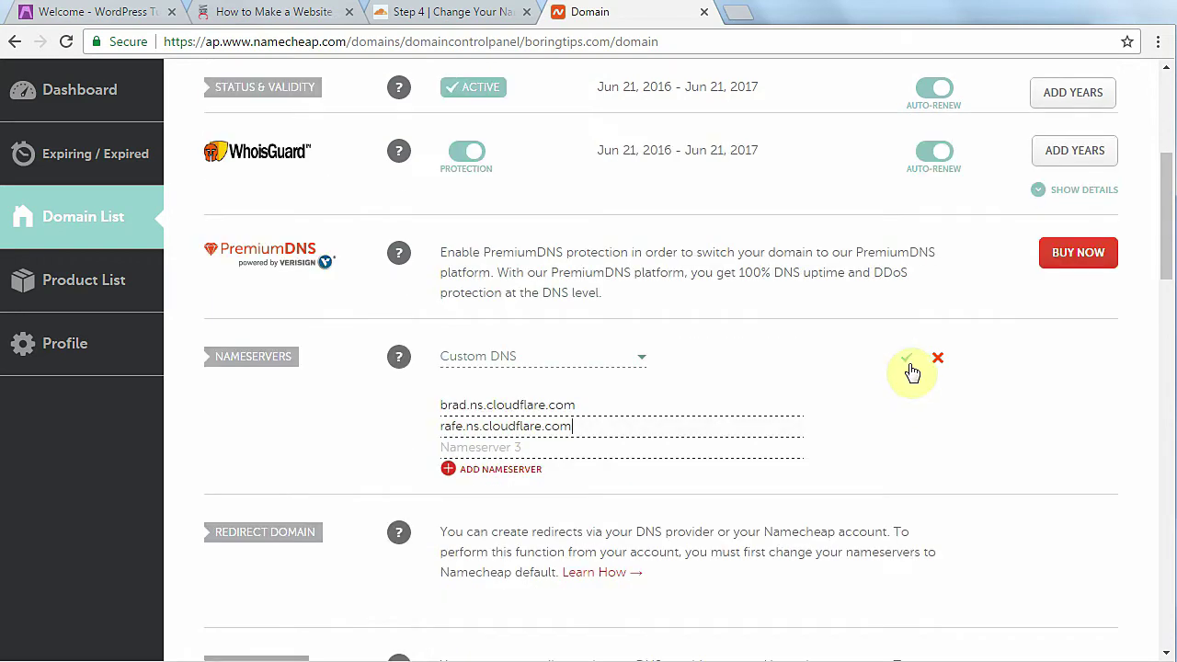
pyautogui.click(908, 368)
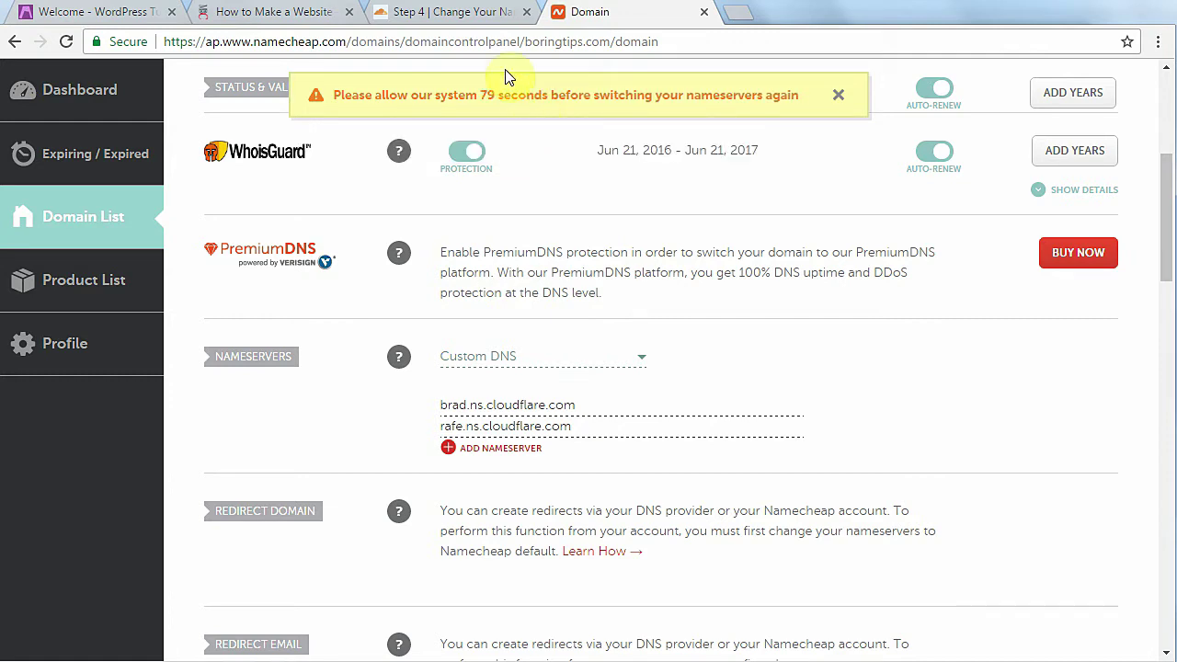
pyautogui.click(445, 12)
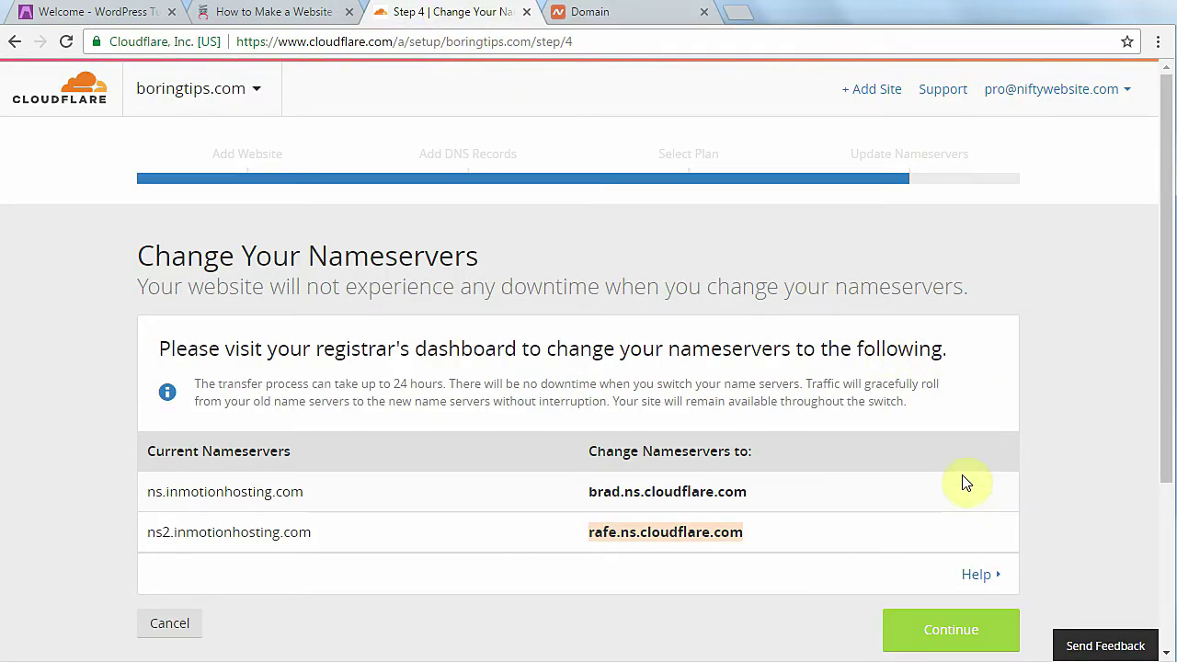
# - Confirm the nameserver change so boringtips.com's overview shows it active
pyautogui.moveTo(1164, 310); pyautogui.dragTo(1158, 366)
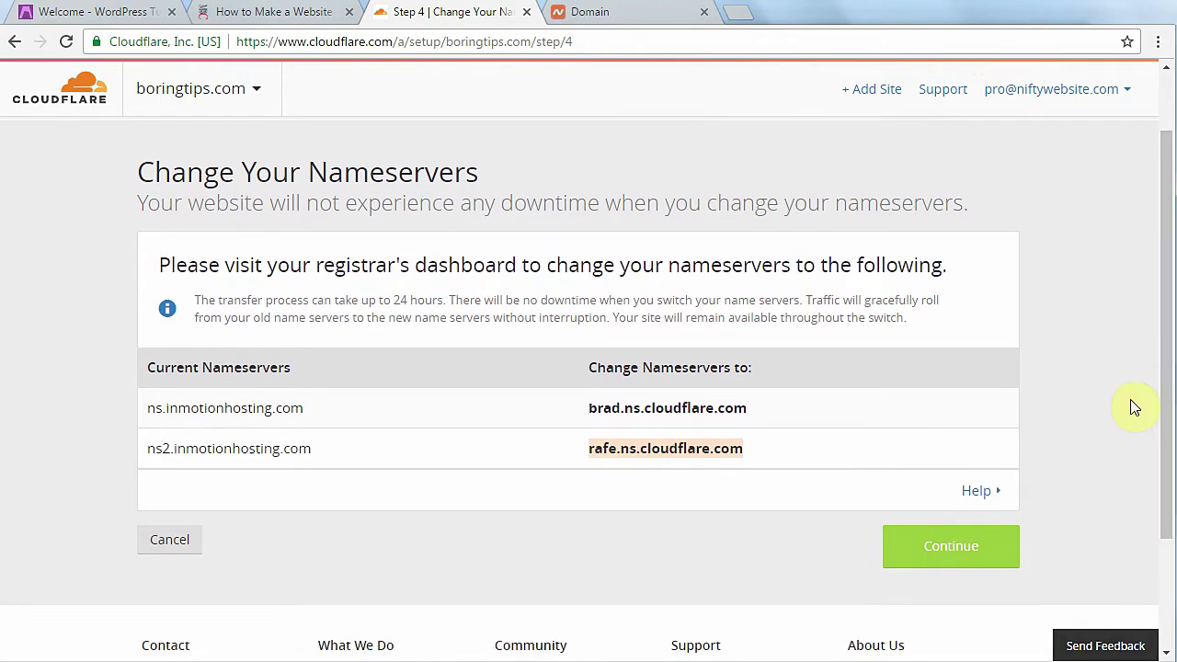
pyautogui.click(947, 555)
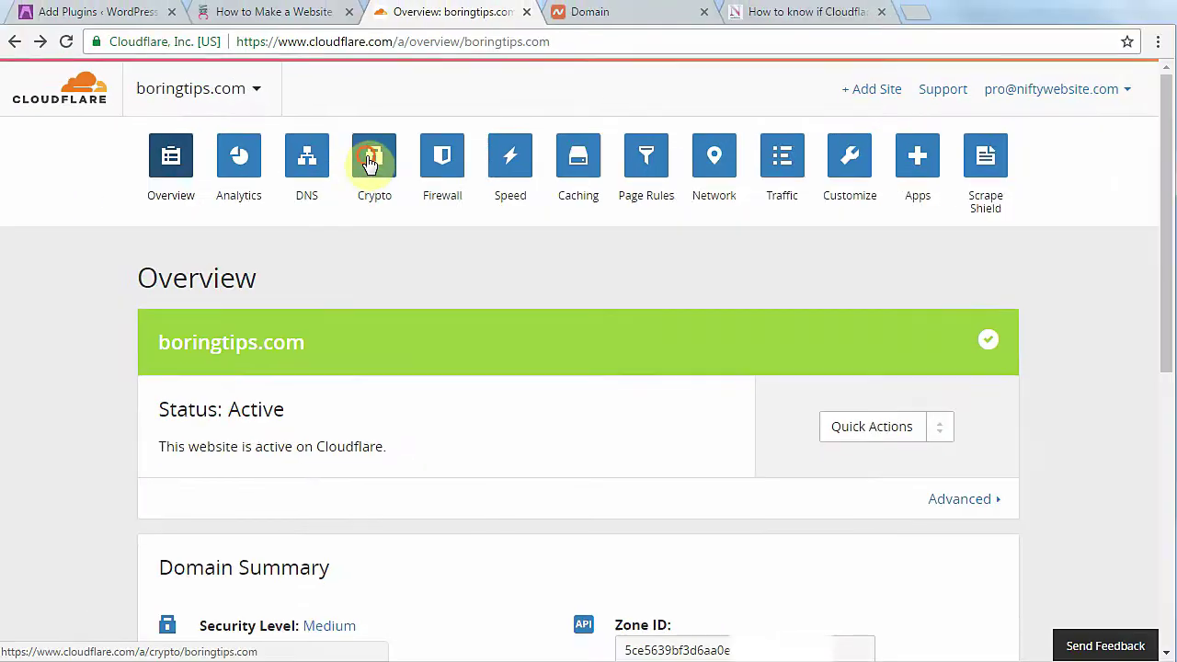
pyautogui.click(373, 165)
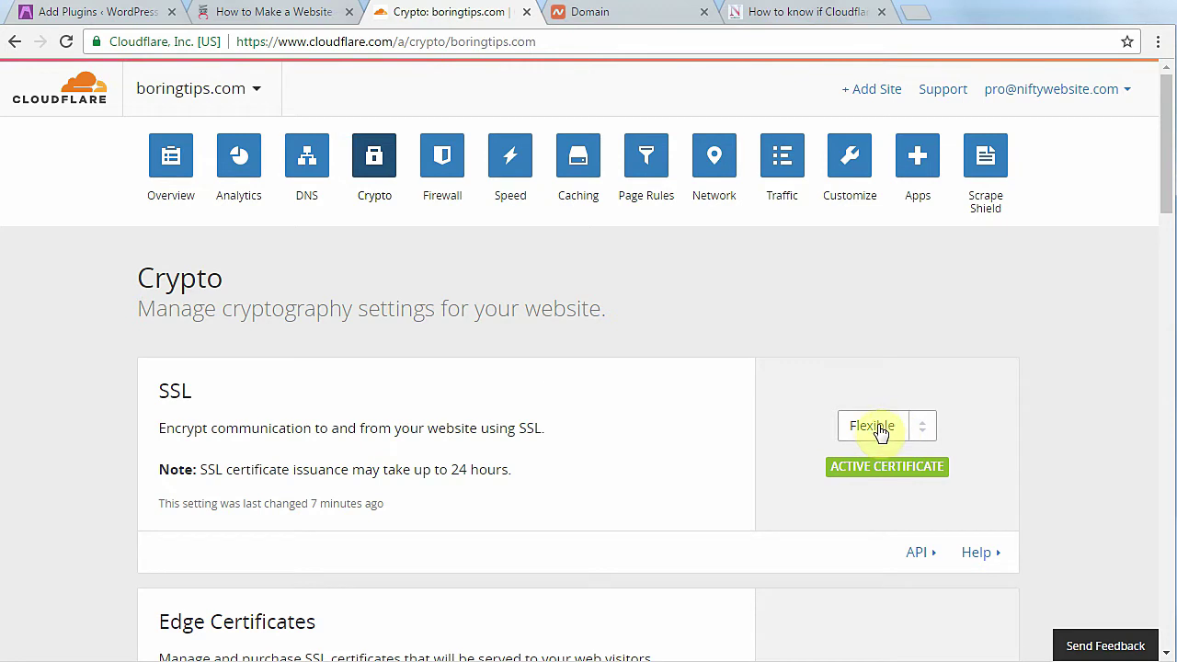
# - Keep boringtips.com's SSL mode on Flexible in the Crypto settings
pyautogui.click(910, 430)
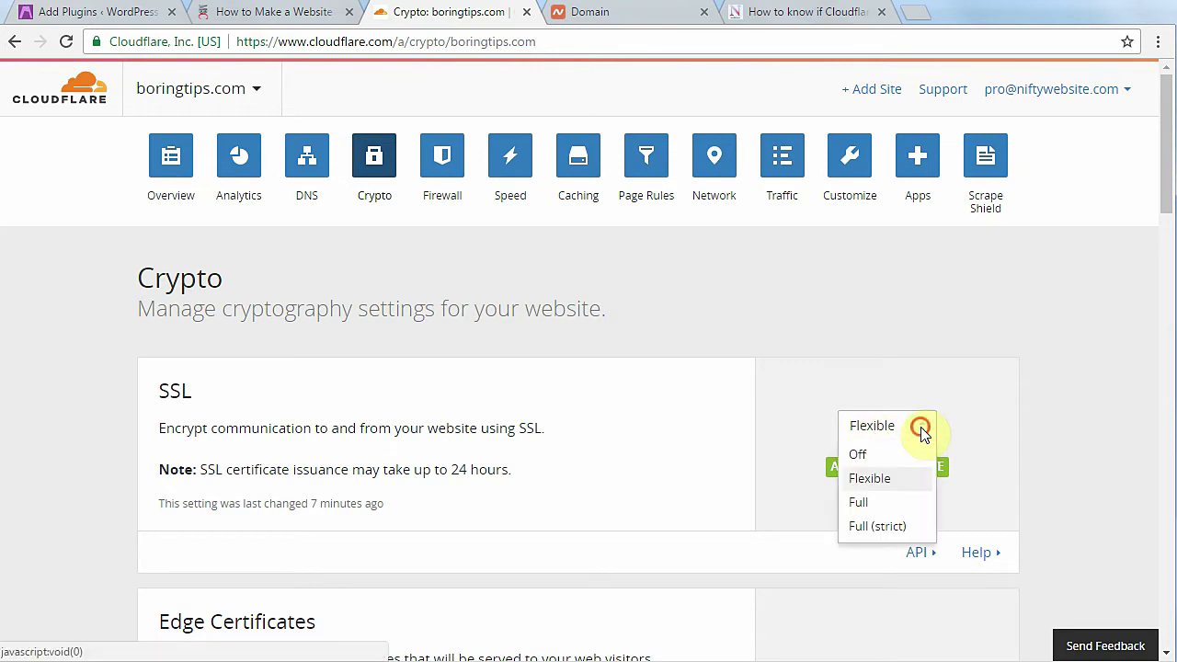
pyautogui.click(893, 479)
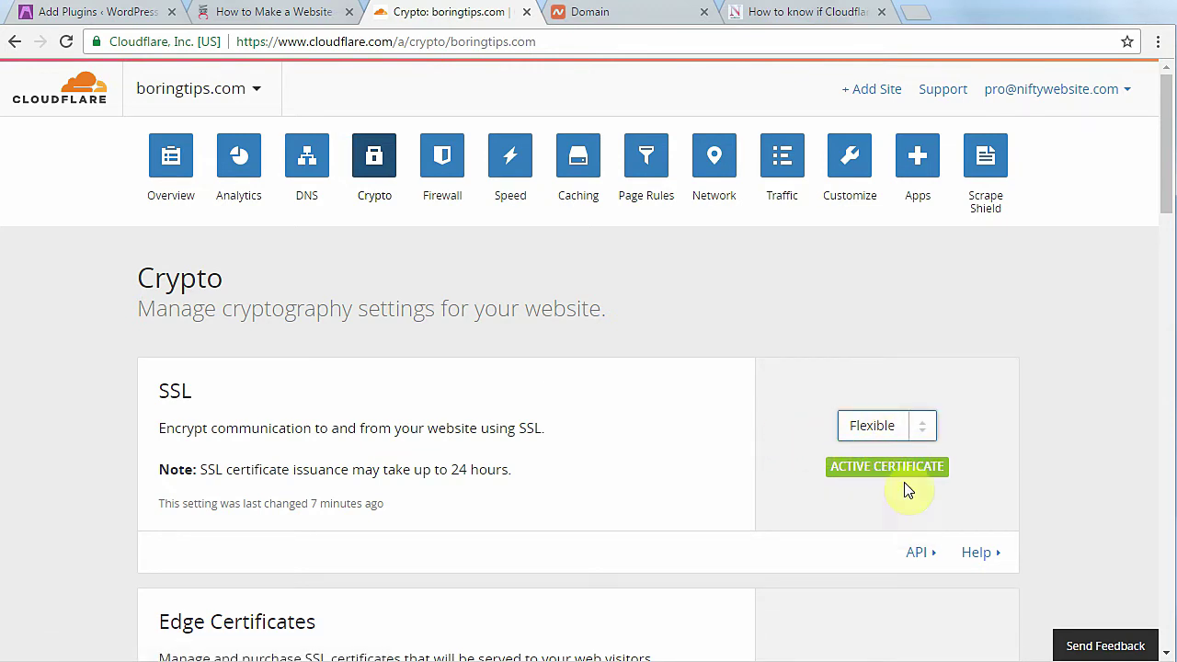
pyautogui.click(927, 439)
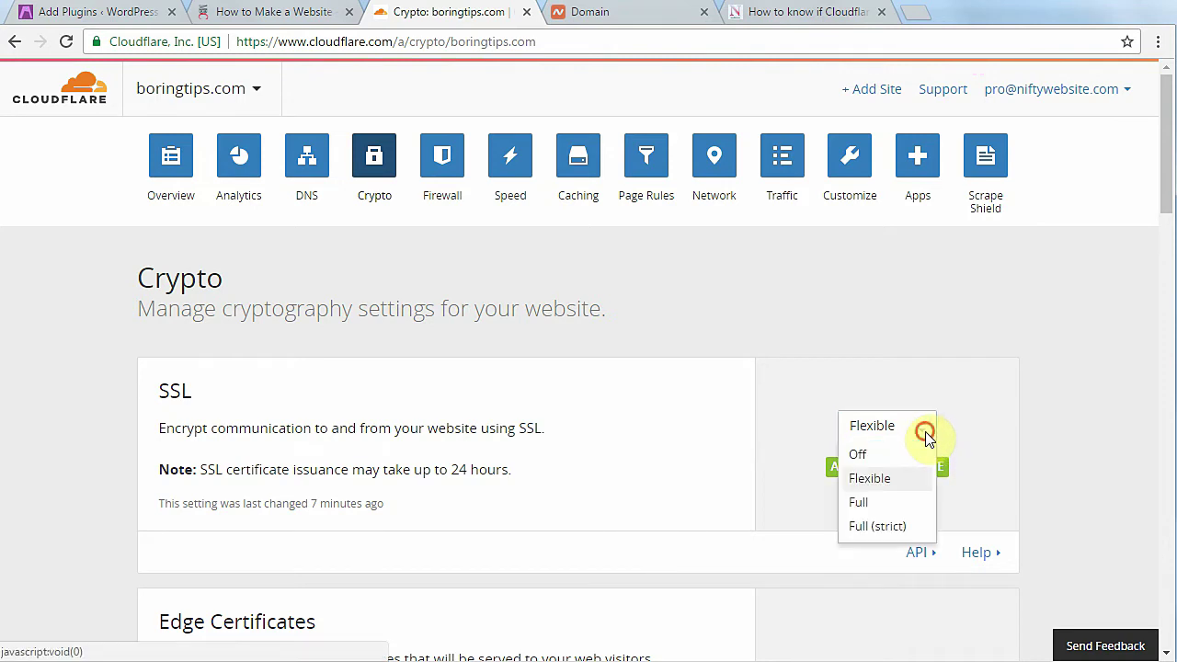
pyautogui.click(908, 487)
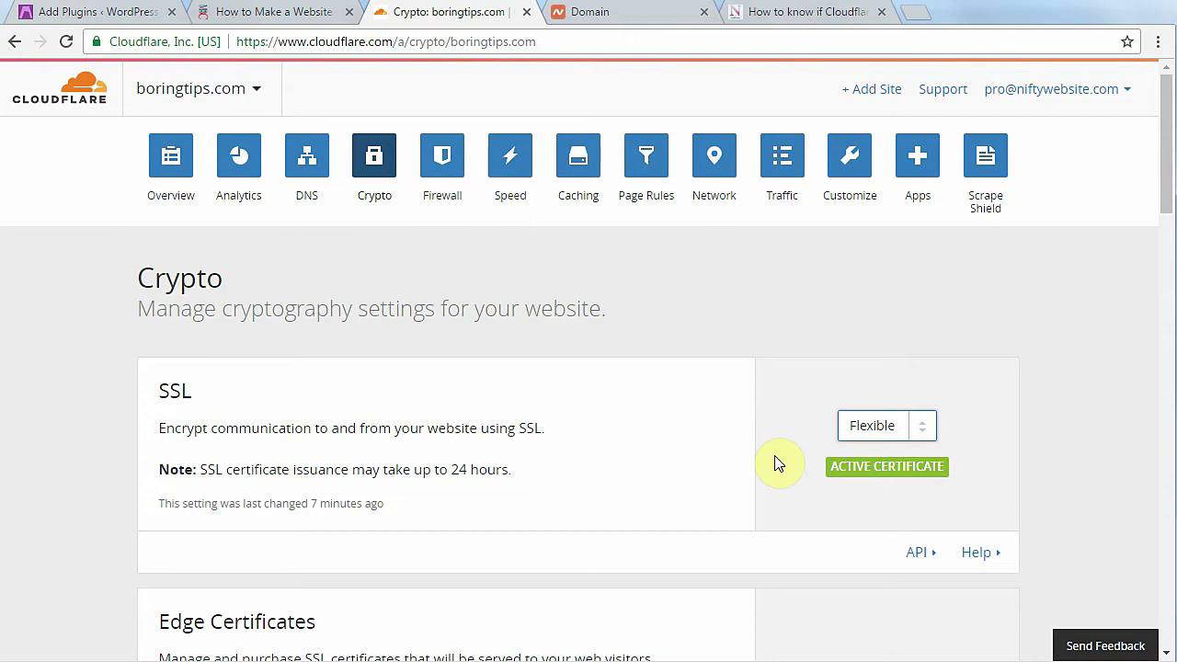
pyautogui.click(87, 12)
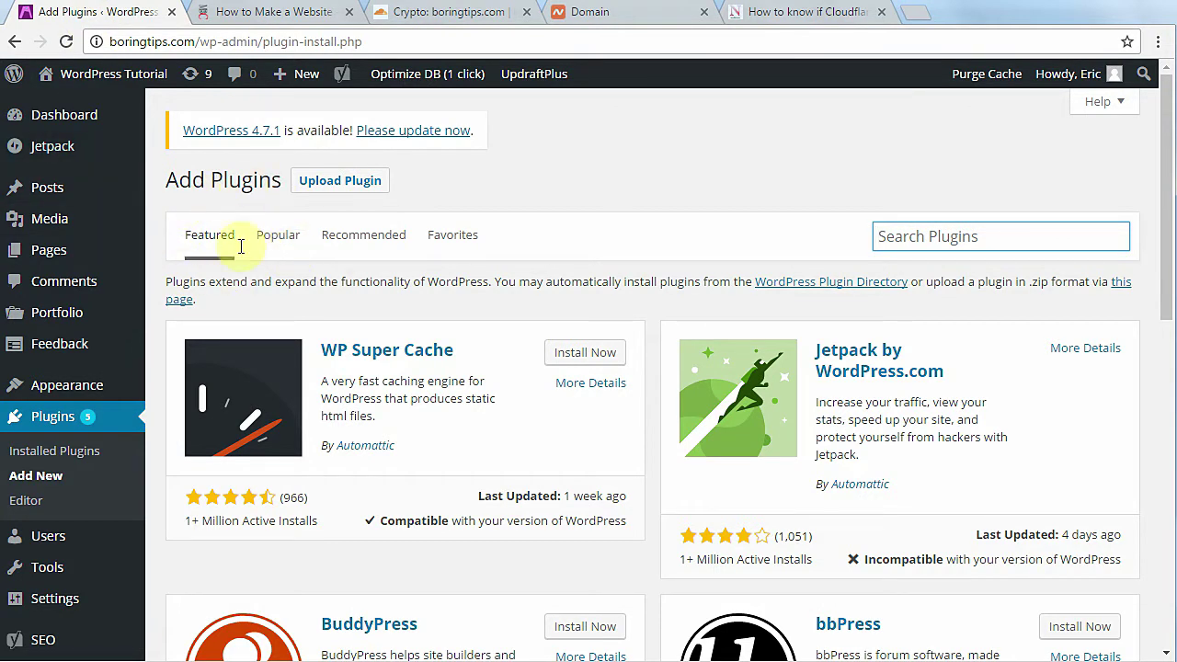
# - Search plugins for 'cl', then install and activate CloudFlare Flexible SSL
pyautogui.click(52, 422)
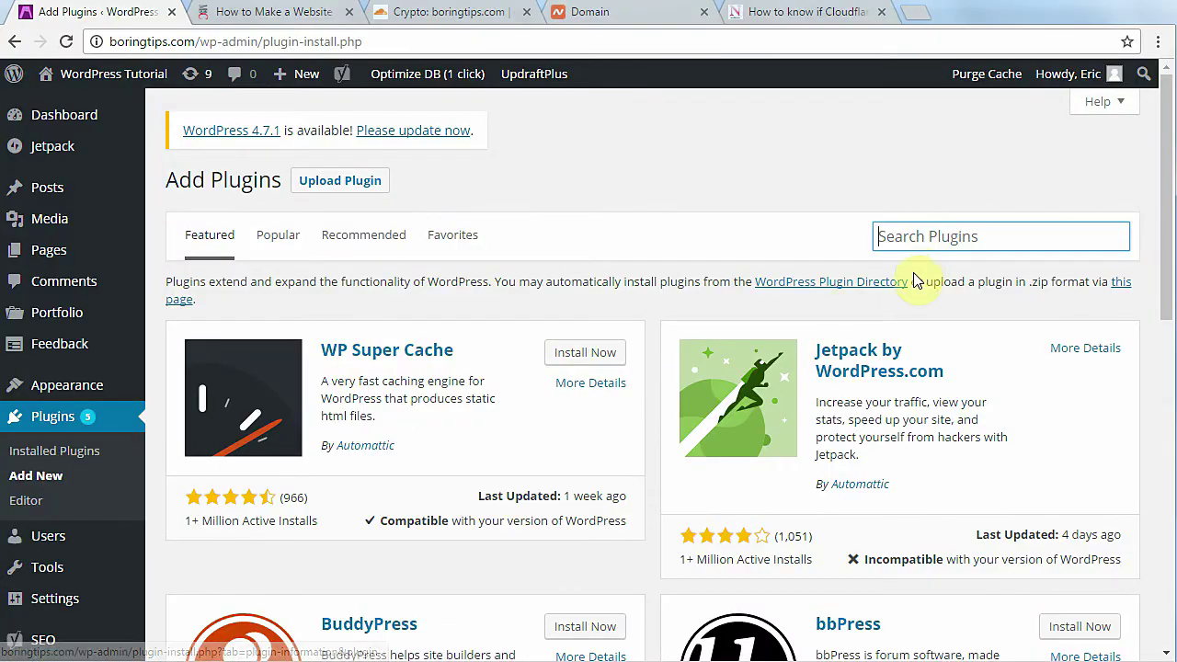
pyautogui.click(916, 241)
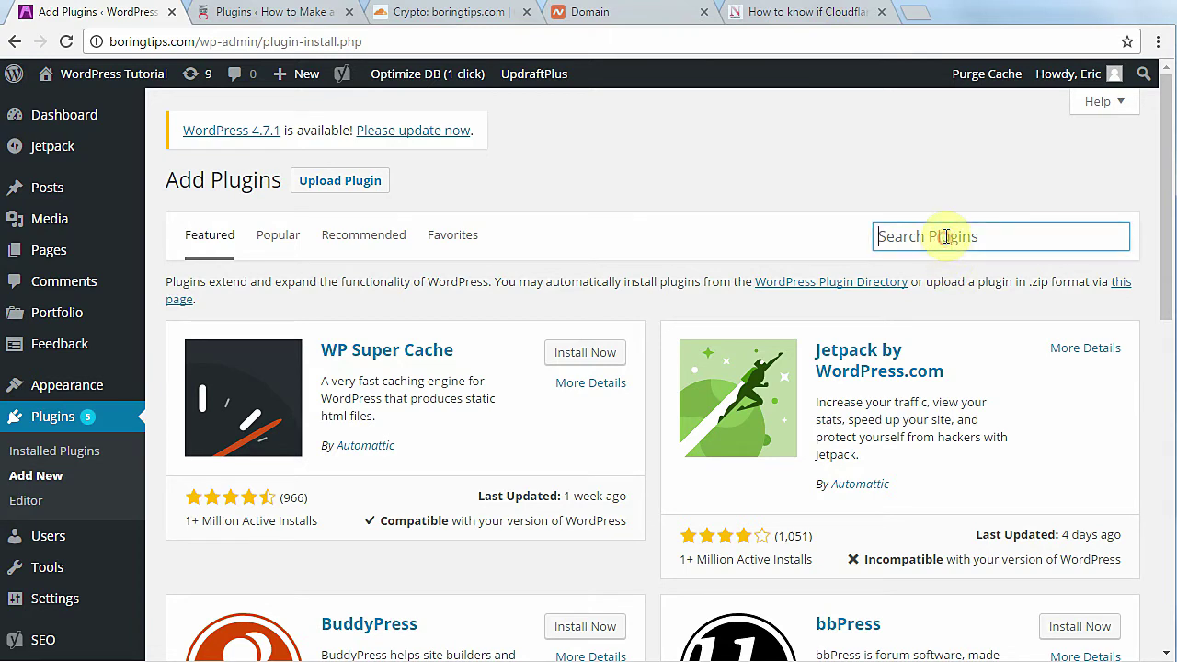
pyautogui.write('cloudflare flexible SS')
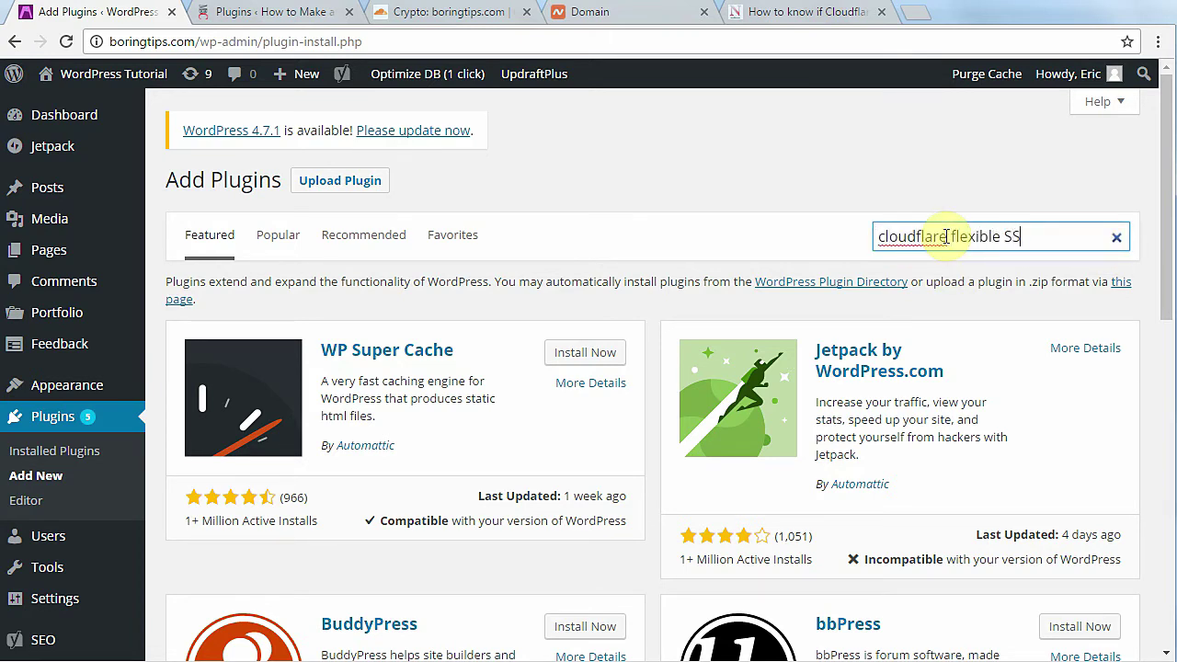
pyautogui.write('L')
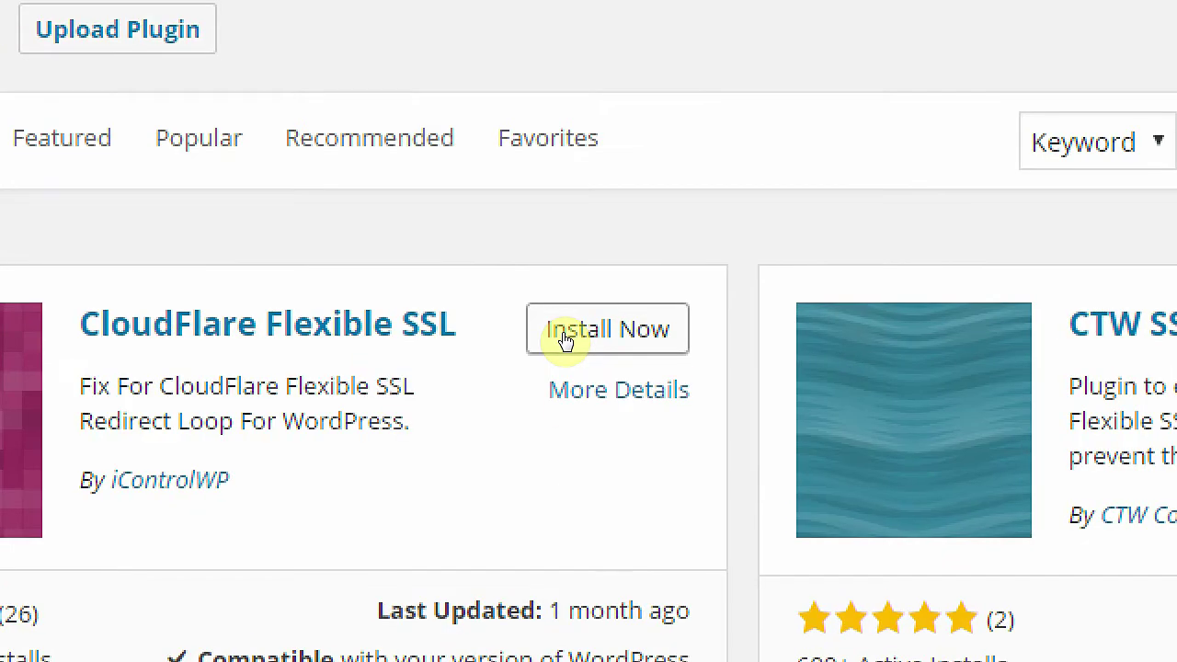
pyautogui.click(563, 336)
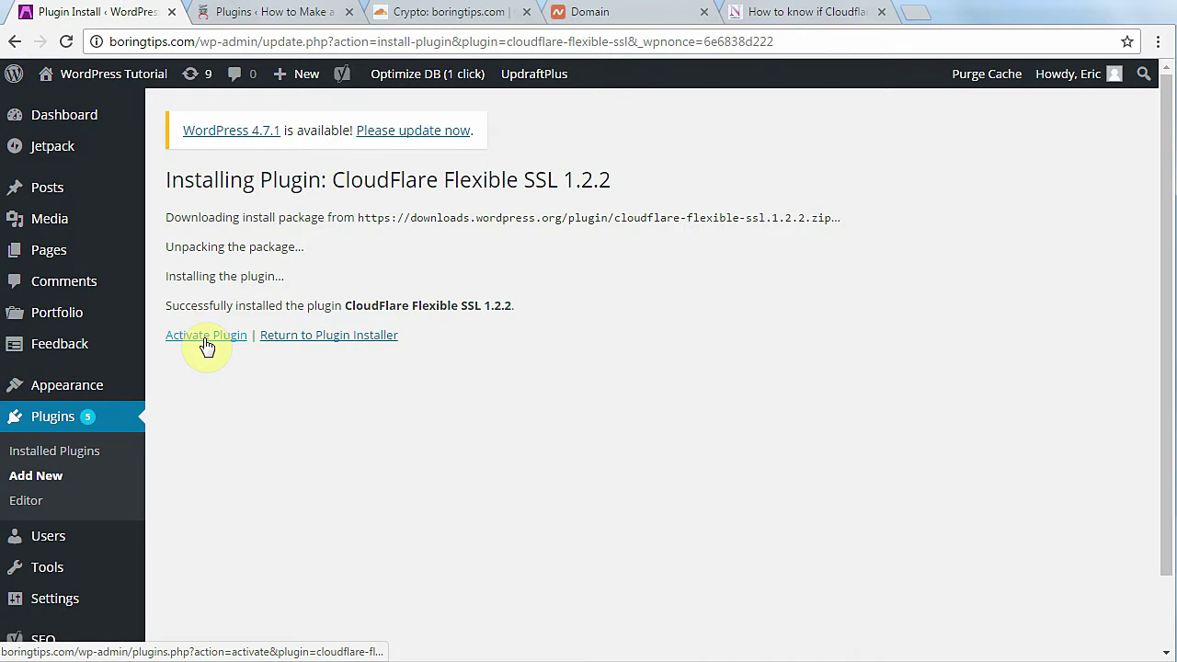
pyautogui.click(202, 340)
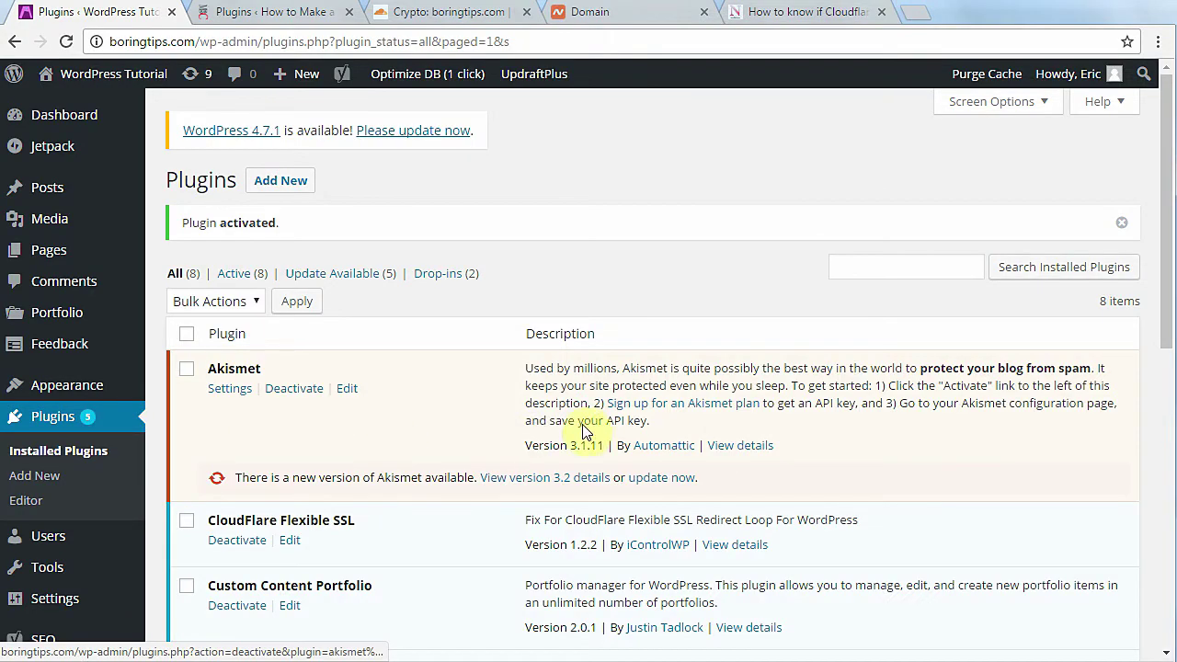
pyautogui.moveTo(1167, 217)
pyautogui.mouseDown()
pyautogui.moveTo(1169, 466)
pyautogui.moveTo(1158, 162)
pyautogui.mouseUp()
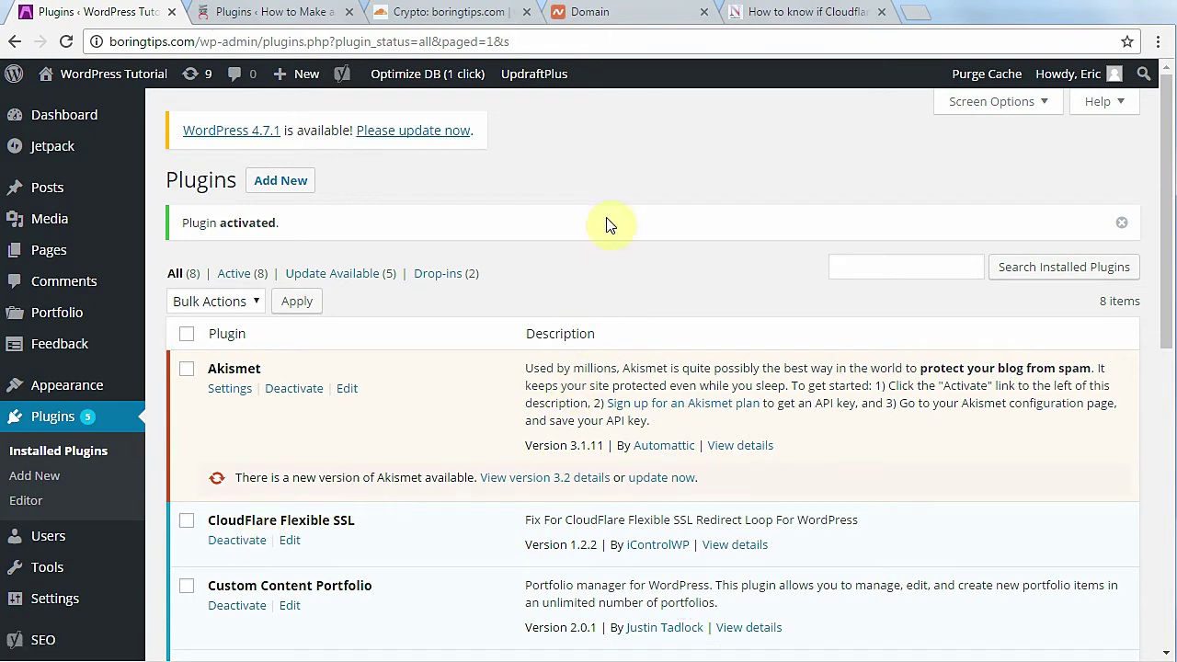
pyautogui.click(454, 12)
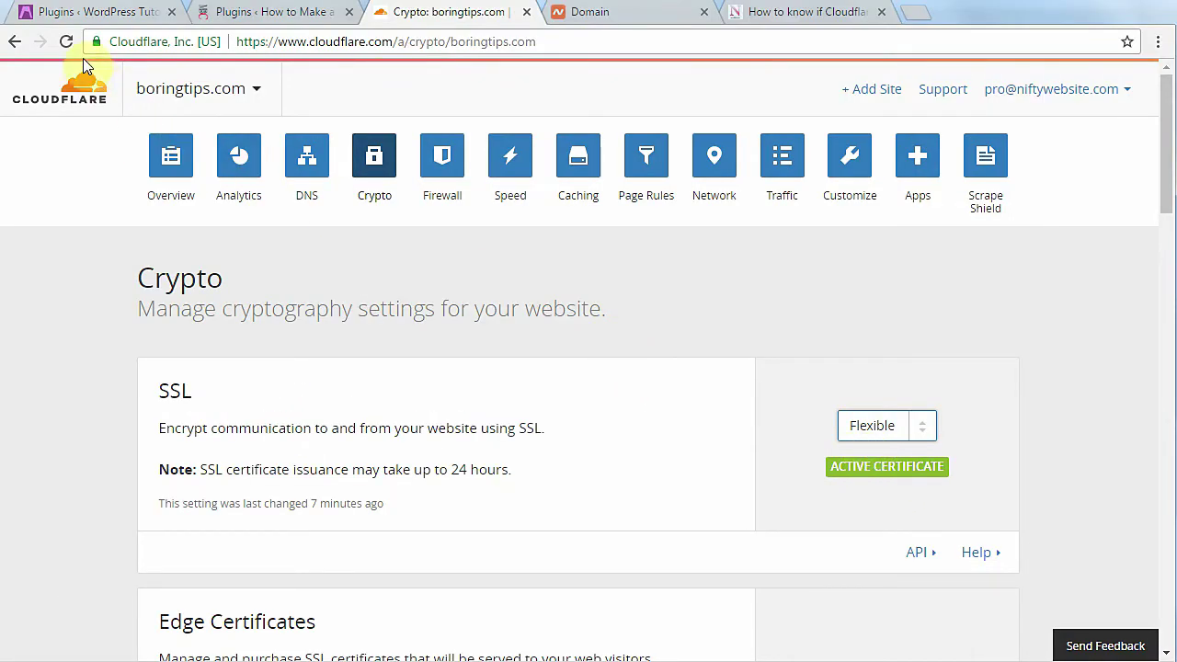
pyautogui.click(81, 15)
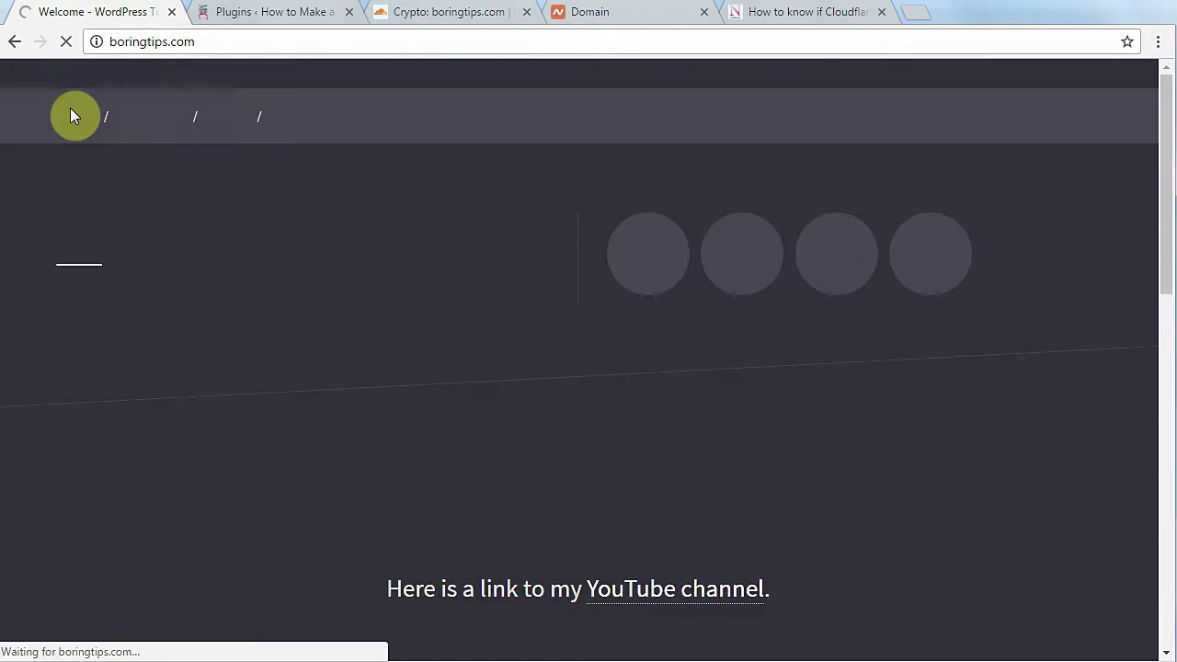
pyautogui.click(112, 41)
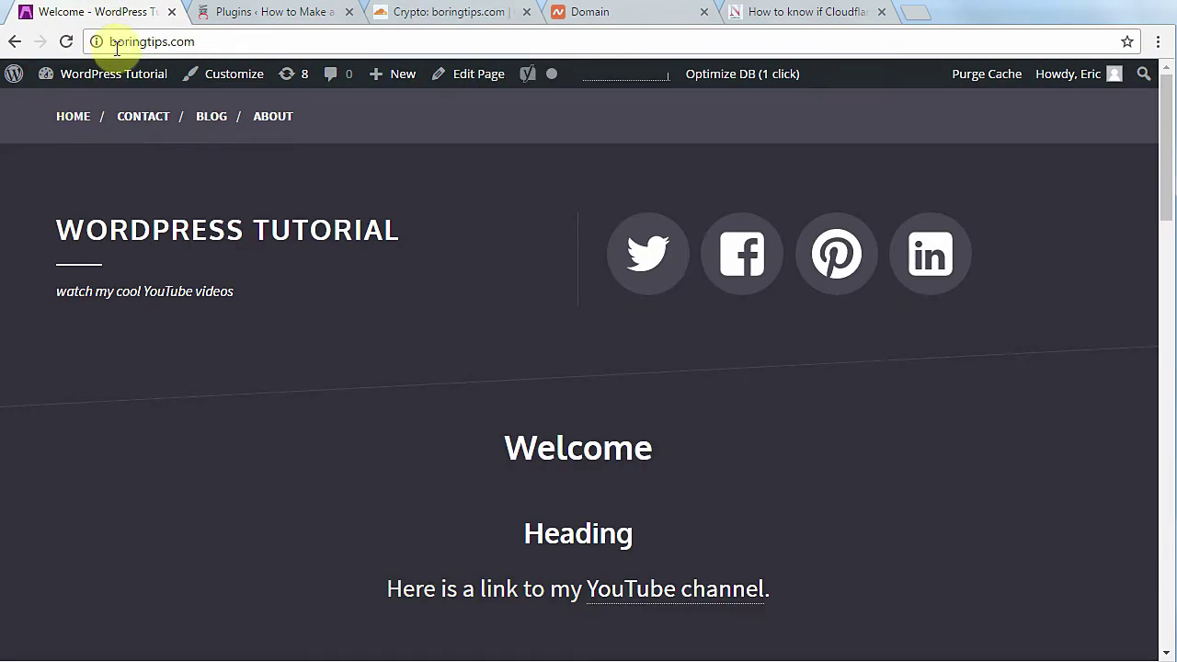
pyautogui.write('https://')
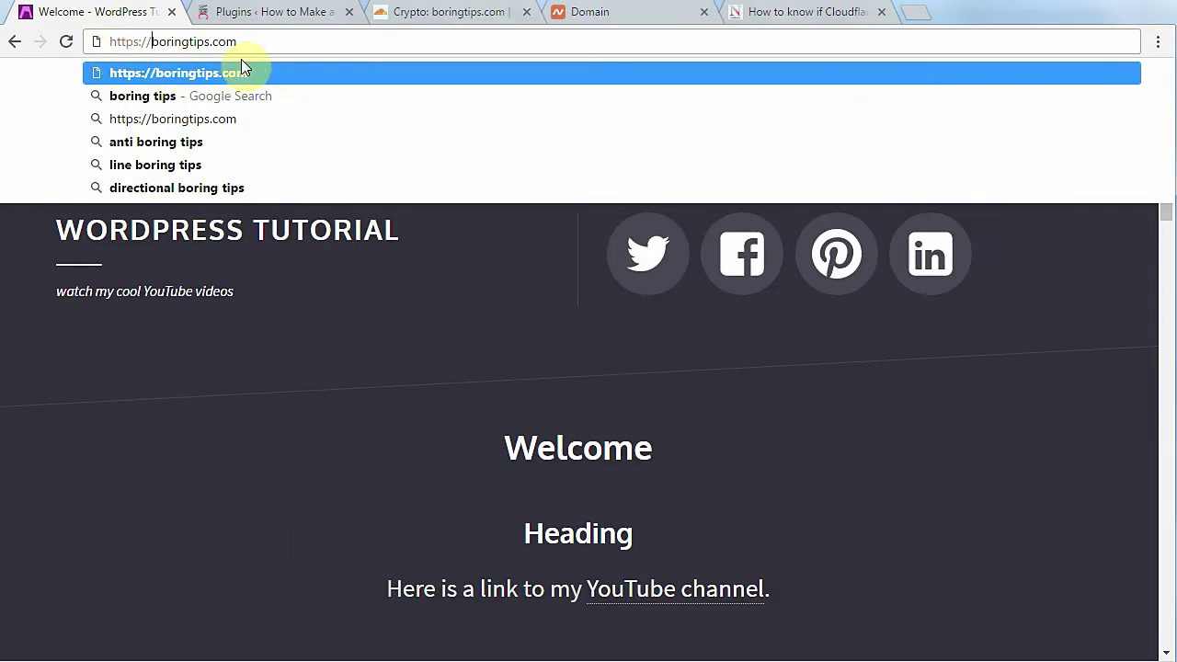
pyautogui.click(255, 41)
pyautogui.press('Return')
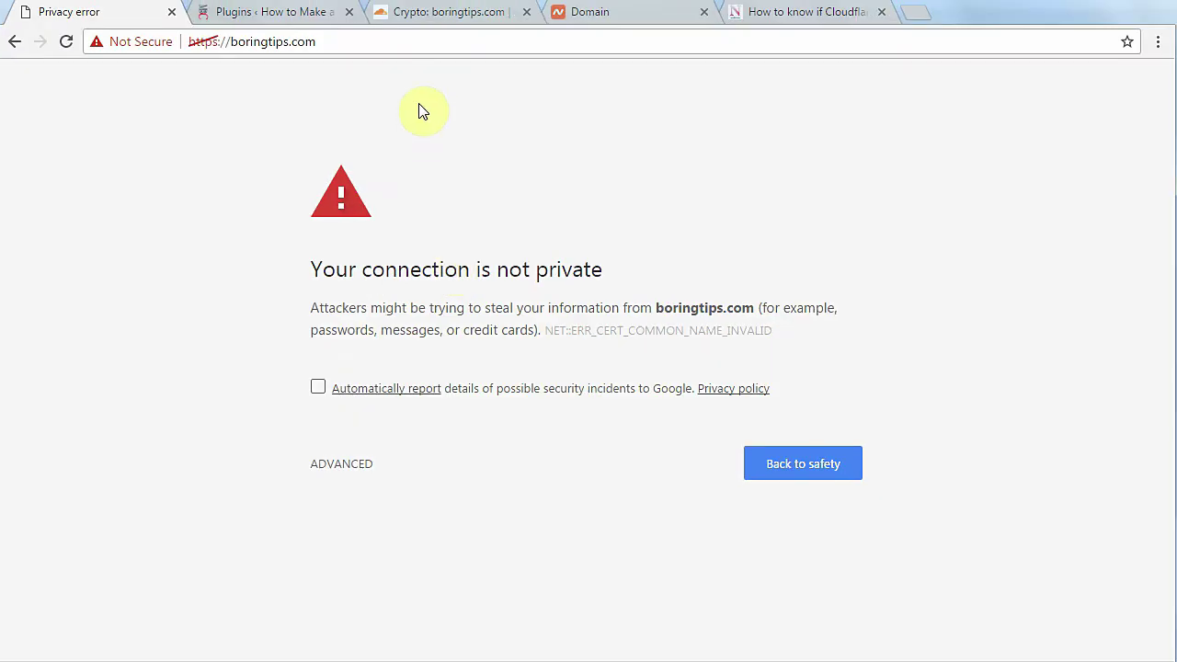
pyautogui.click(444, 12)
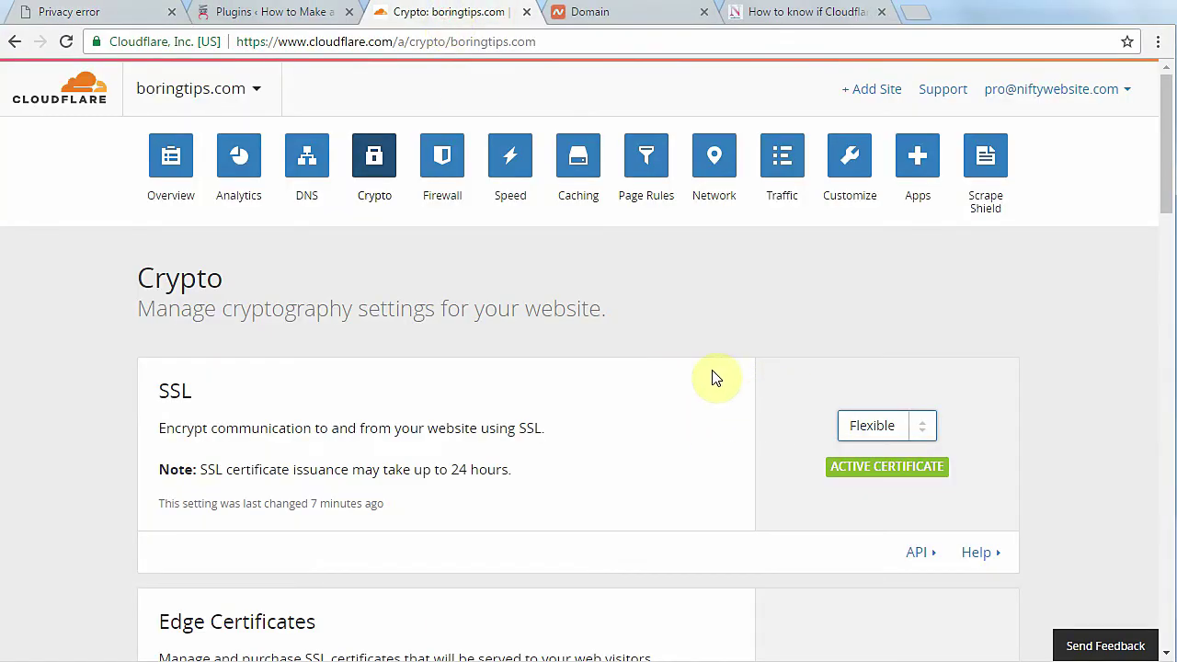
pyautogui.click(99, 13)
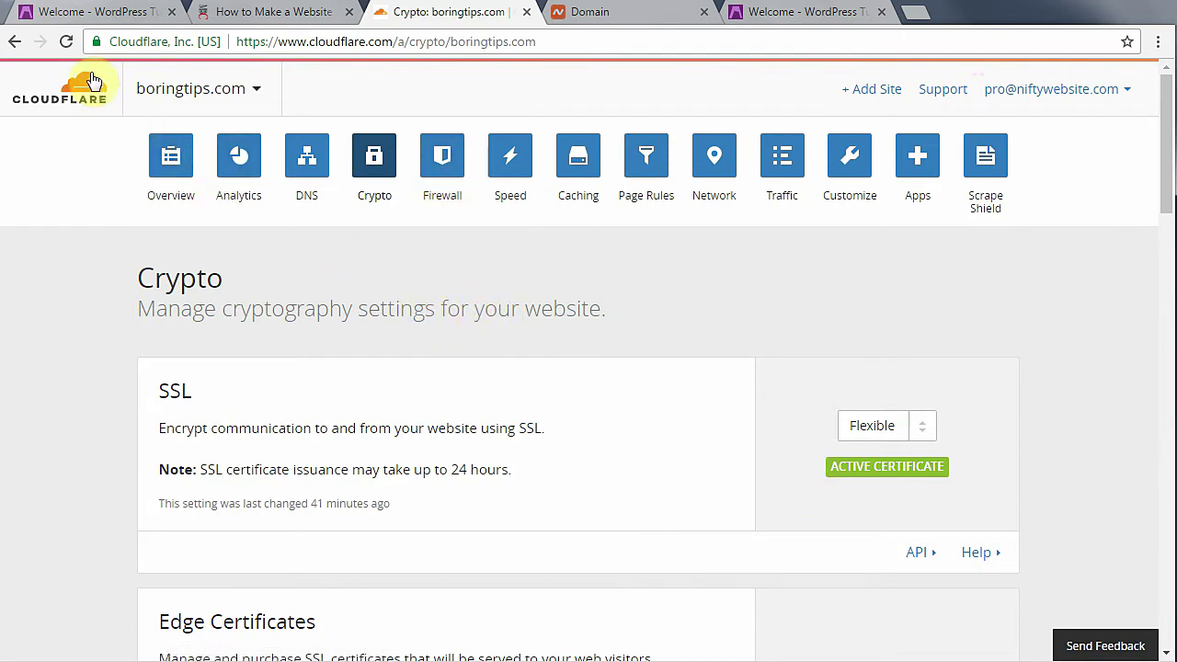
pyautogui.click(73, 16)
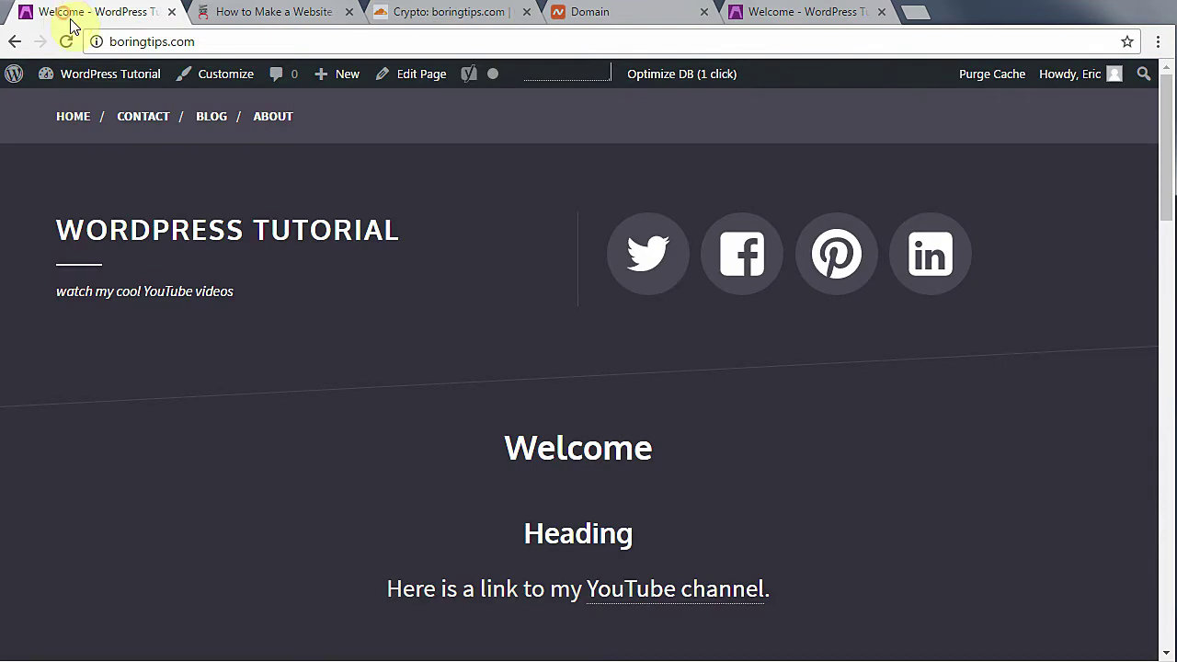
pyautogui.click(115, 41)
pyautogui.press('Home')
pyautogui.write('https://')
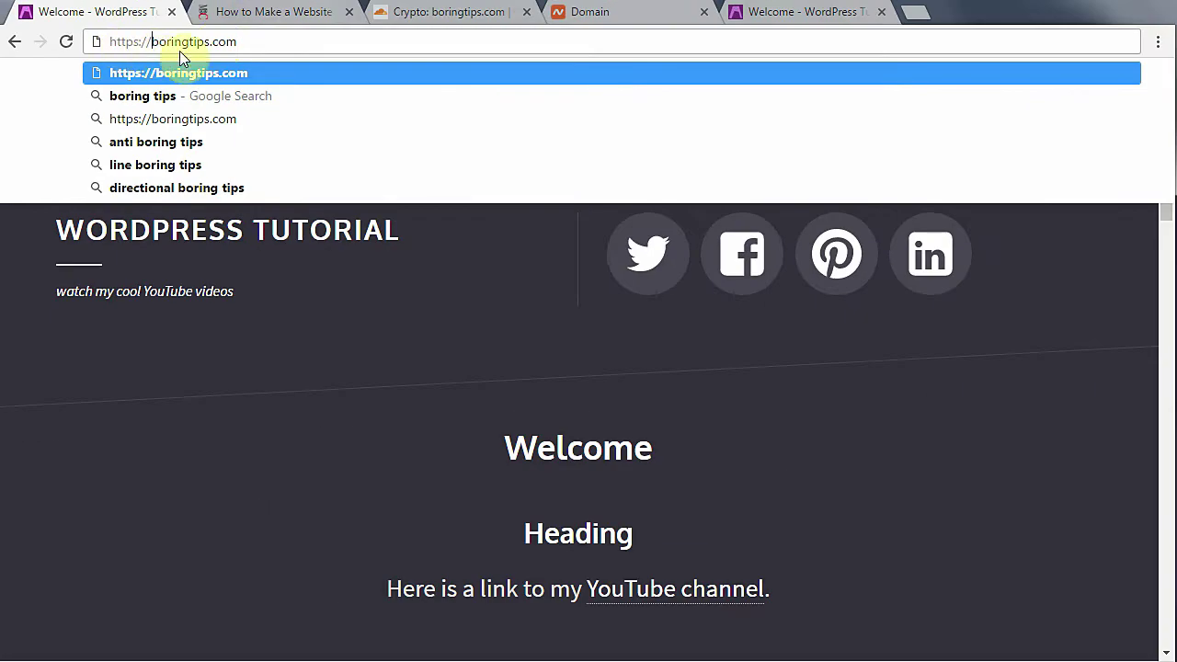
pyautogui.press('Return')
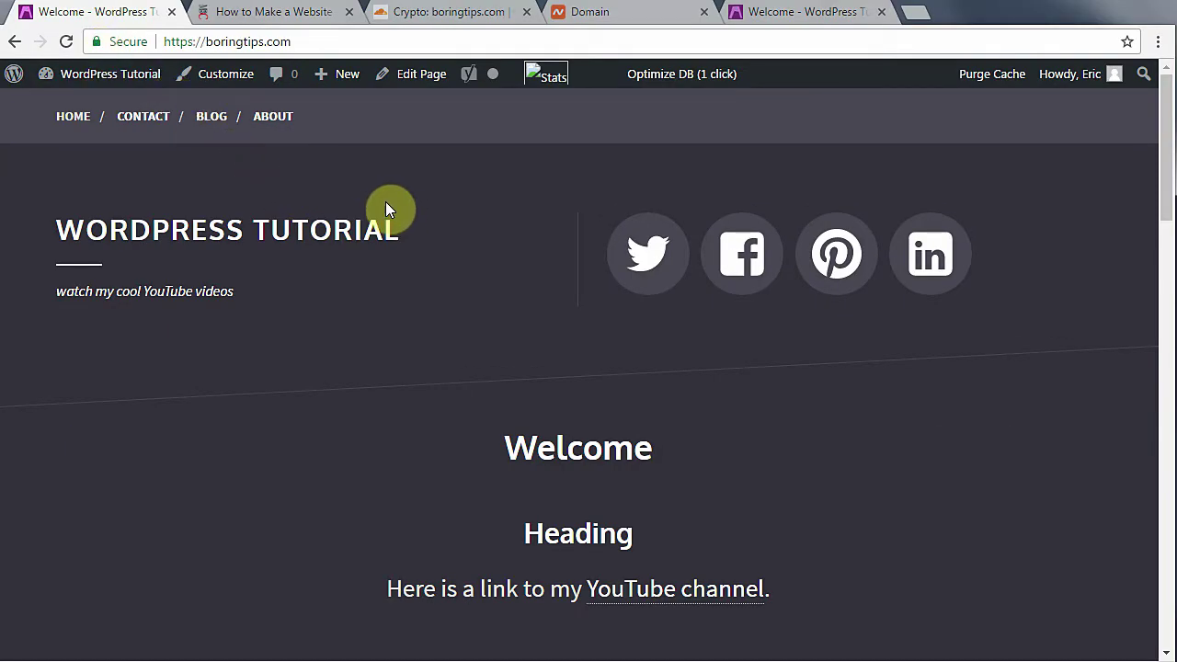
# - Reload boringtips.com at its plain http address
pyautogui.click(246, 42)
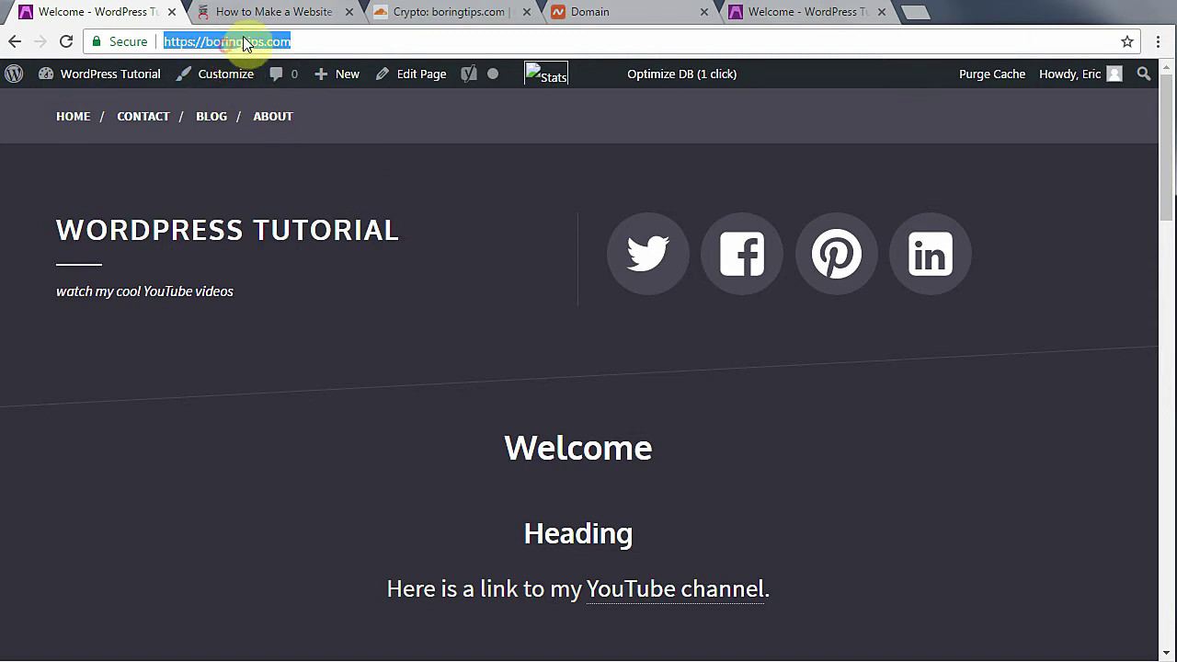
pyautogui.write('ht')
pyautogui.press('Return')
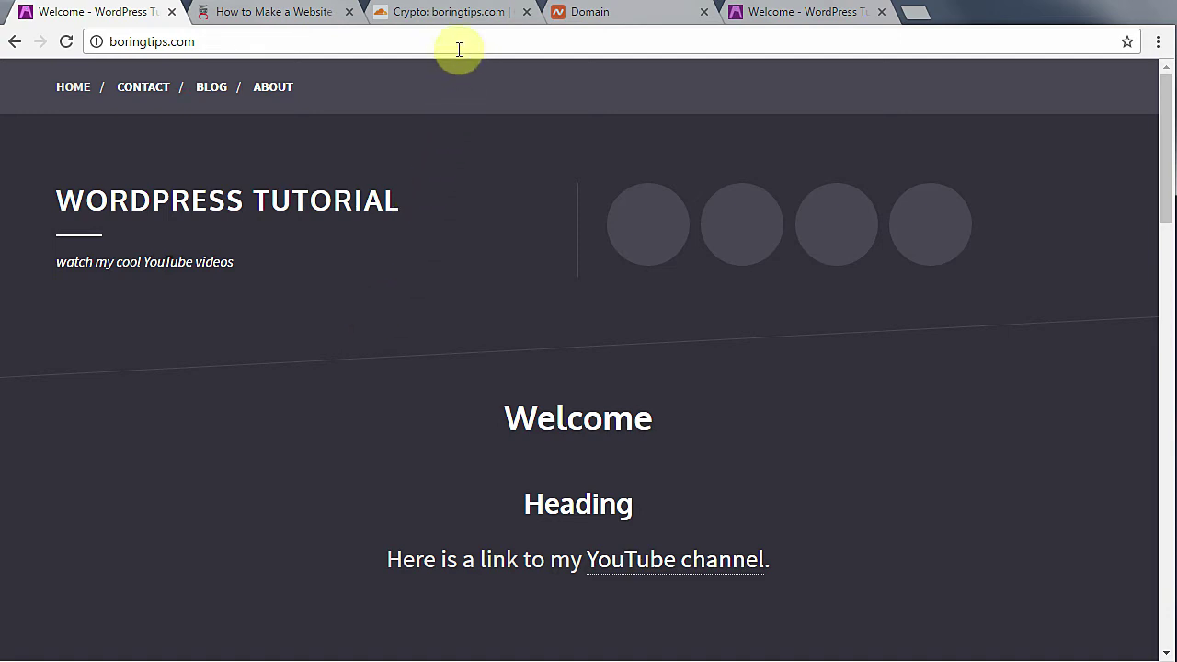
pyautogui.click(451, 11)
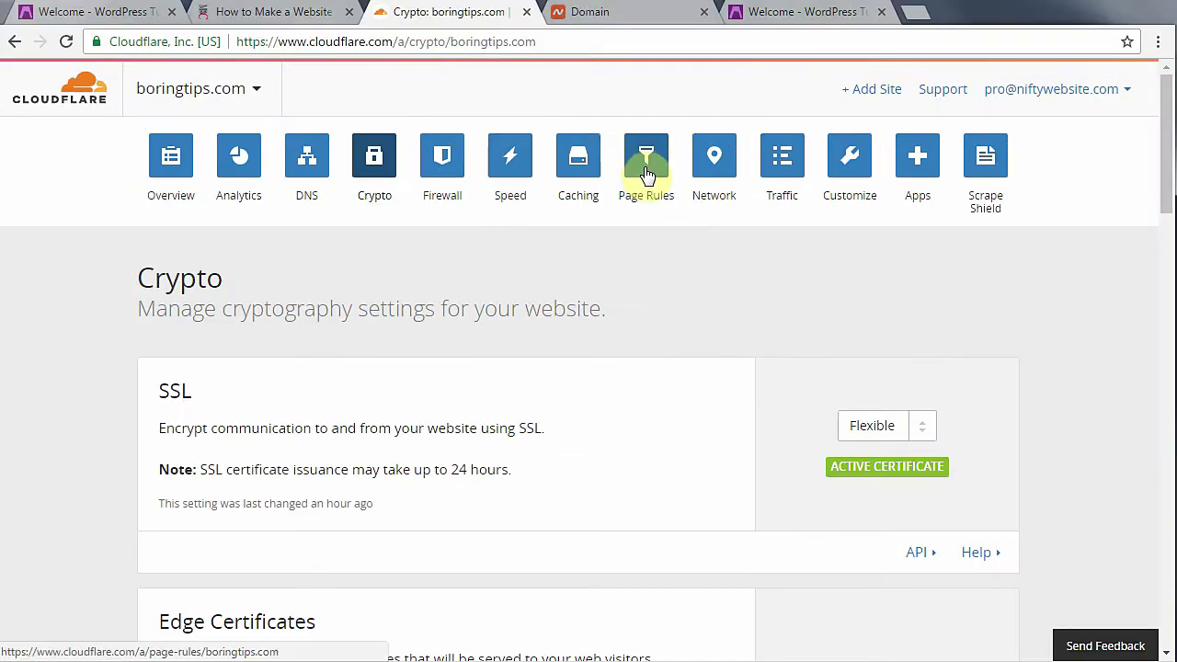
# - Go to Page Rules and start a new rule for boringtips.com
pyautogui.click(648, 168)
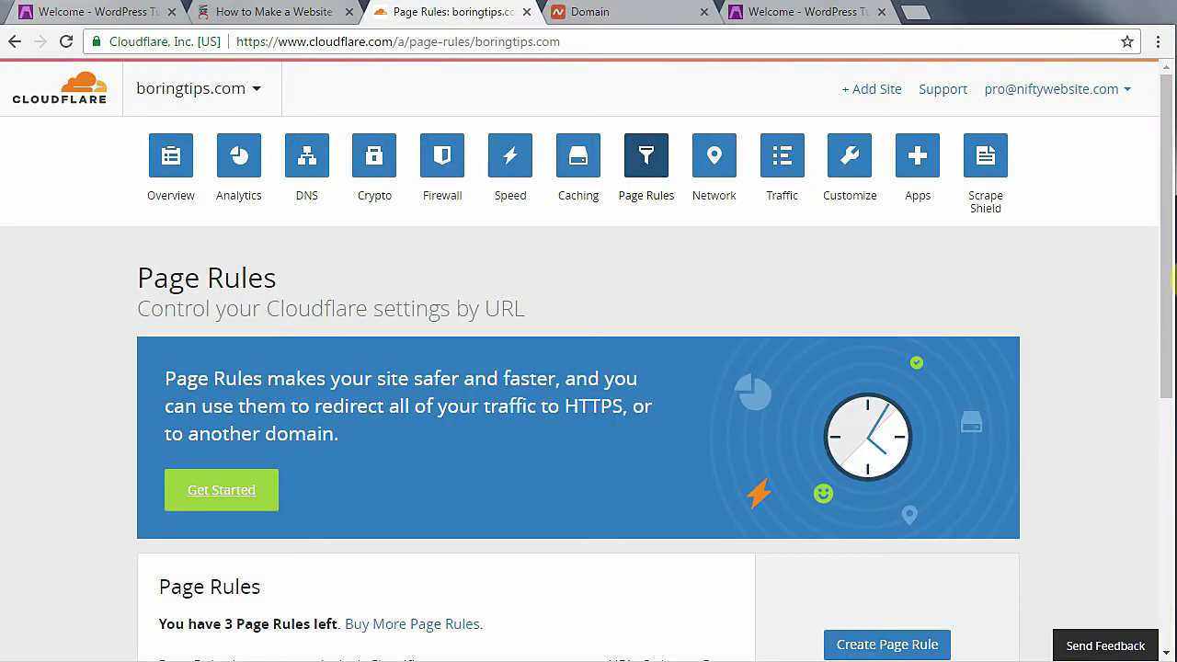
pyautogui.moveTo(1165, 273); pyautogui.dragTo(1168, 377)
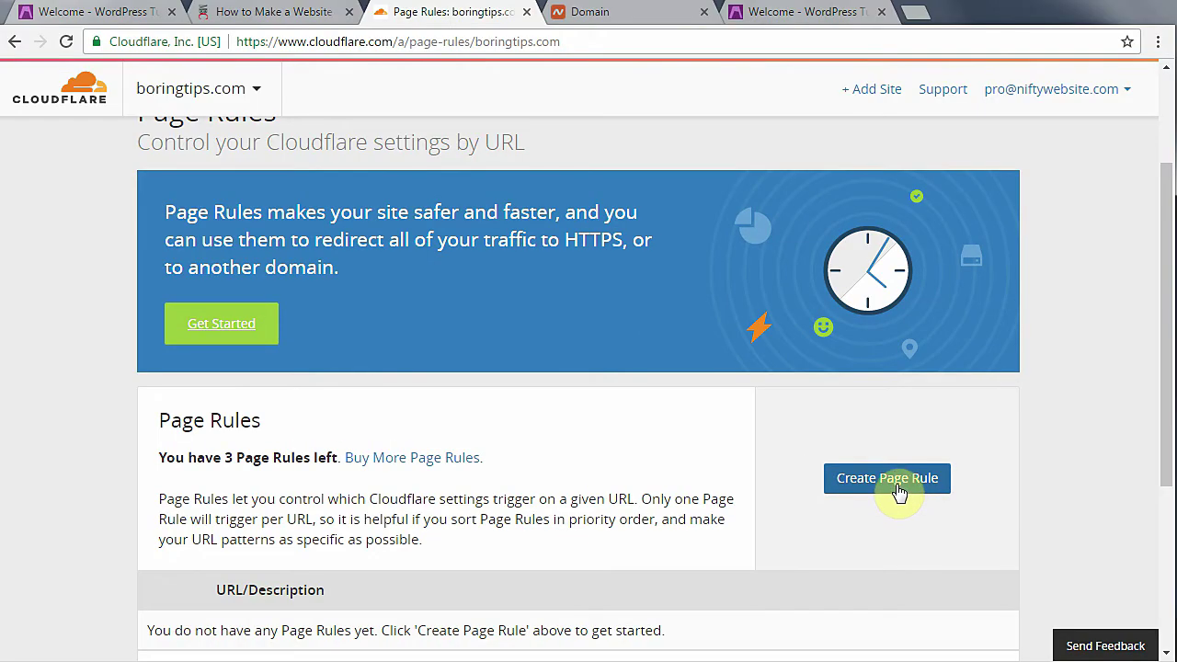
pyautogui.click(897, 489)
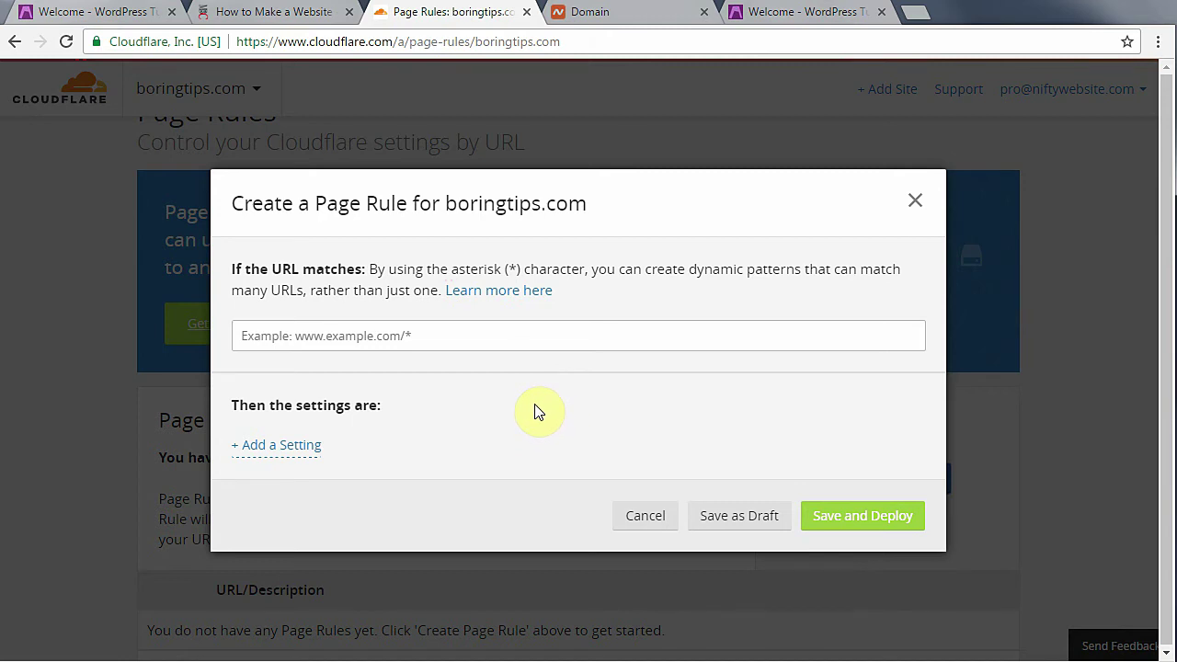
pyautogui.click(366, 338)
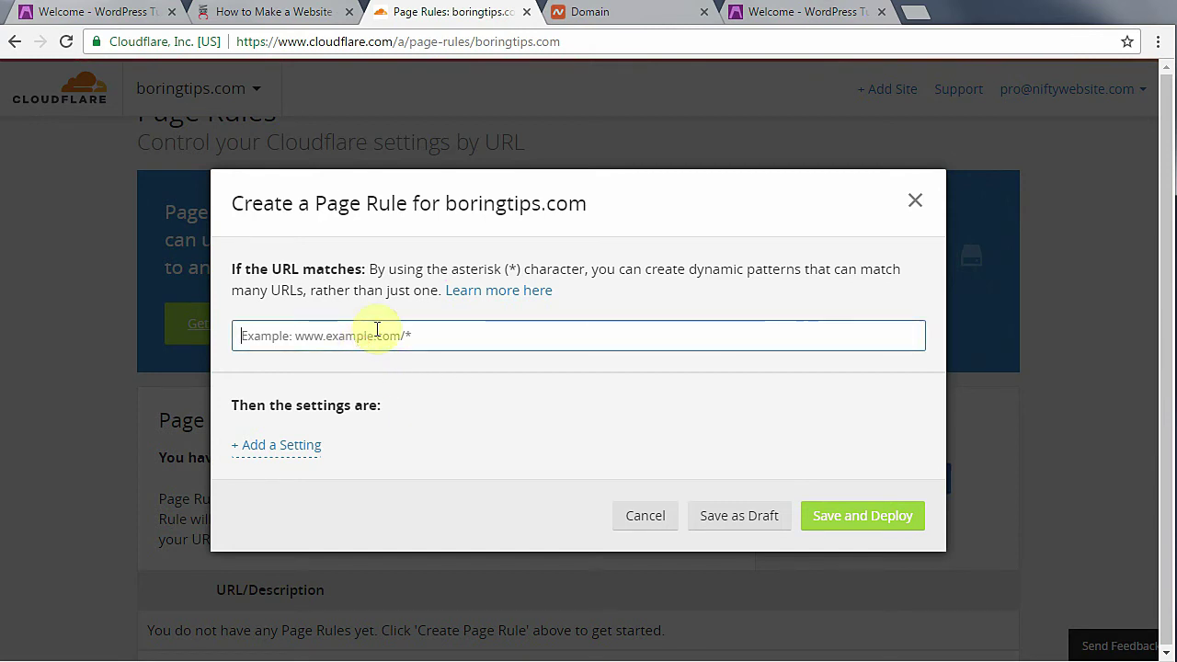
pyautogui.write('http://boringtips.com')
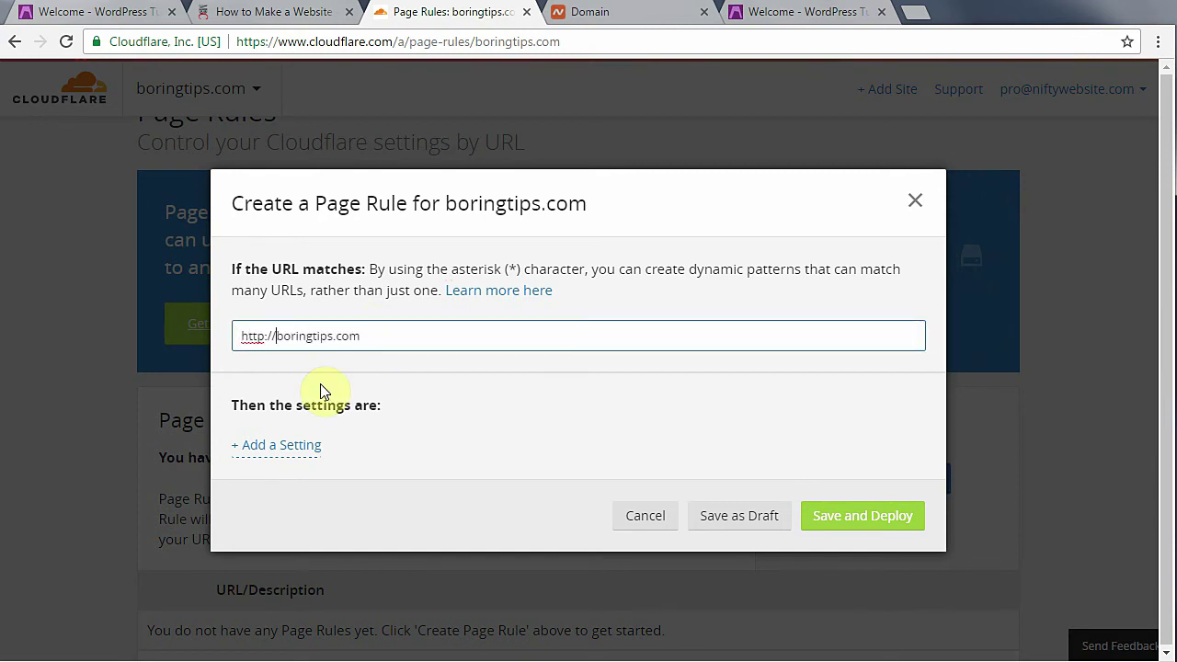
pyautogui.write('*')
pyautogui.click(379, 337)
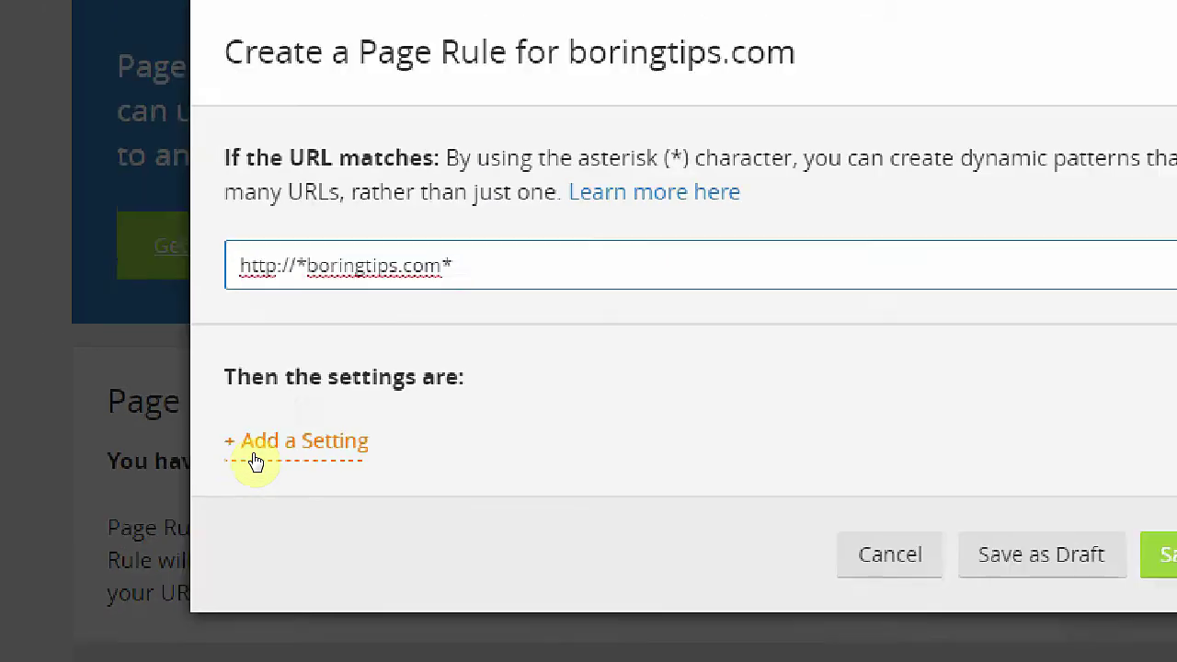
# - Add the Always Use HTTPS setting to the rule and save and deploy it
pyautogui.click(253, 456)
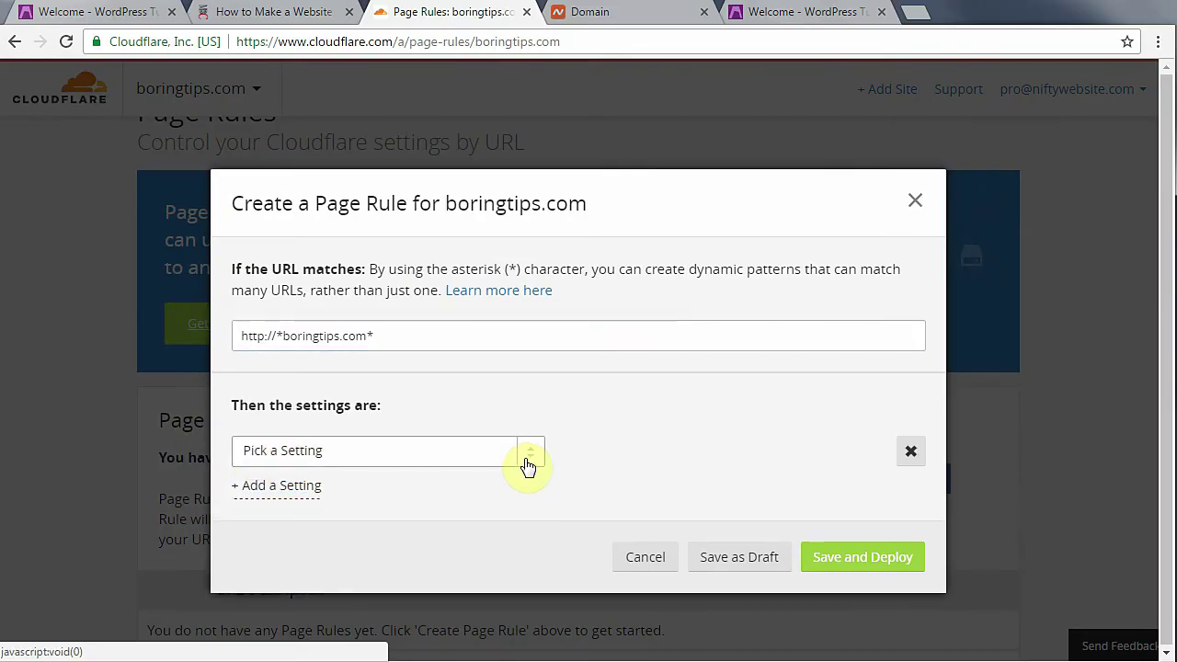
pyautogui.click(531, 459)
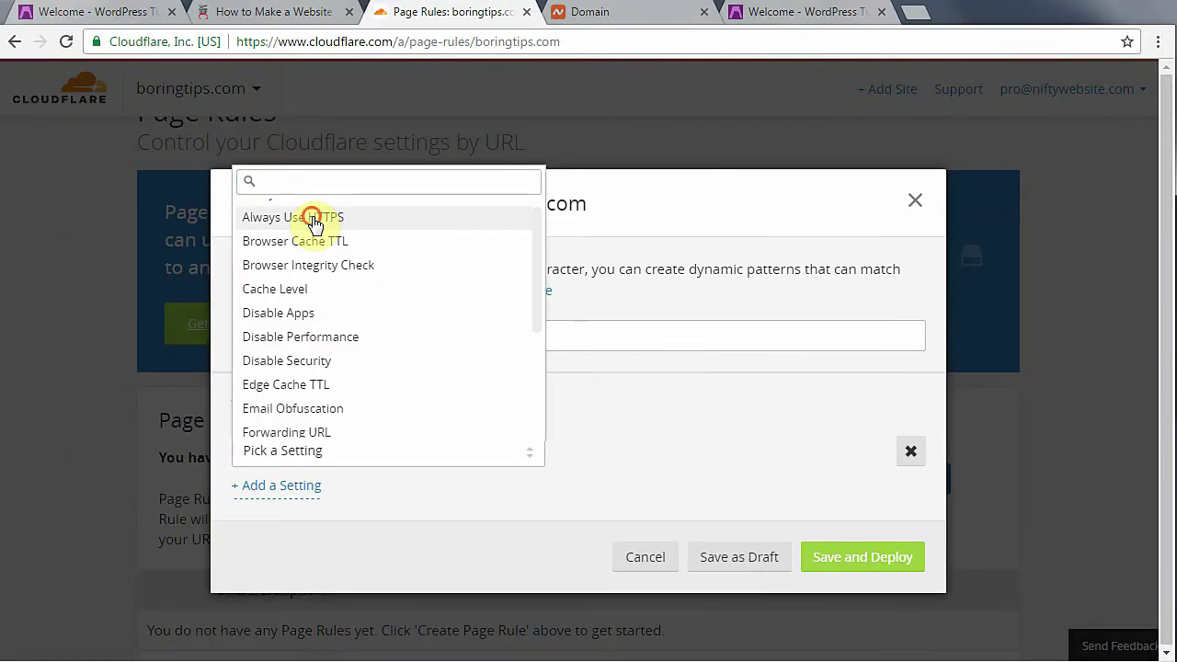
pyautogui.click(312, 221)
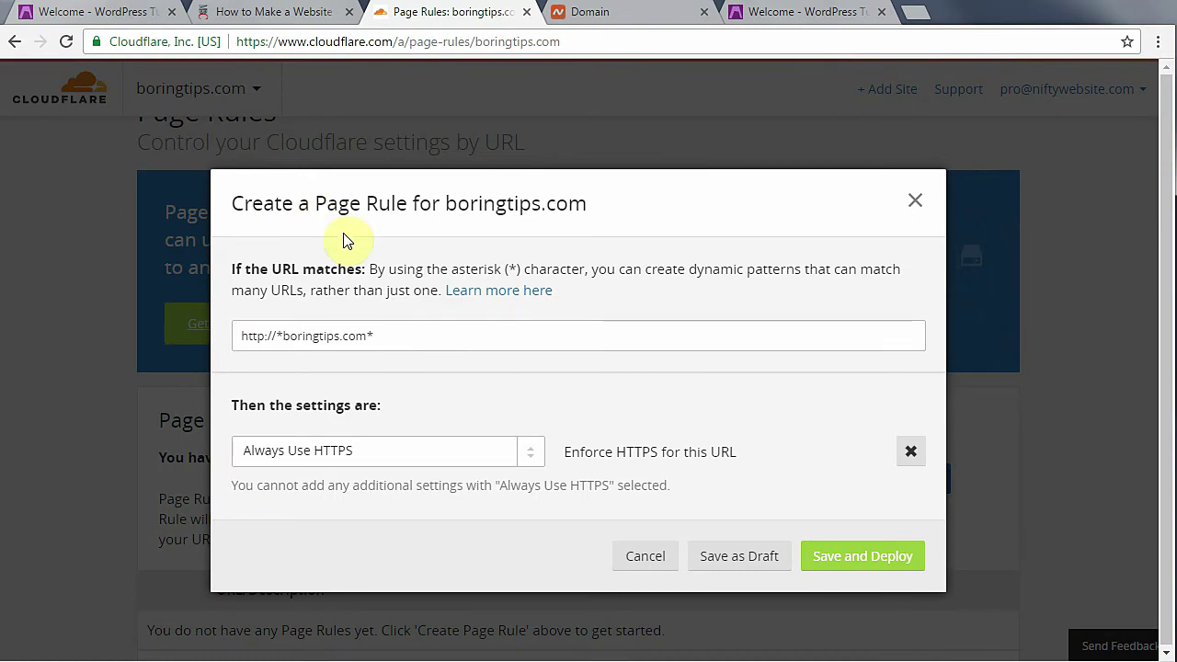
pyautogui.click(857, 567)
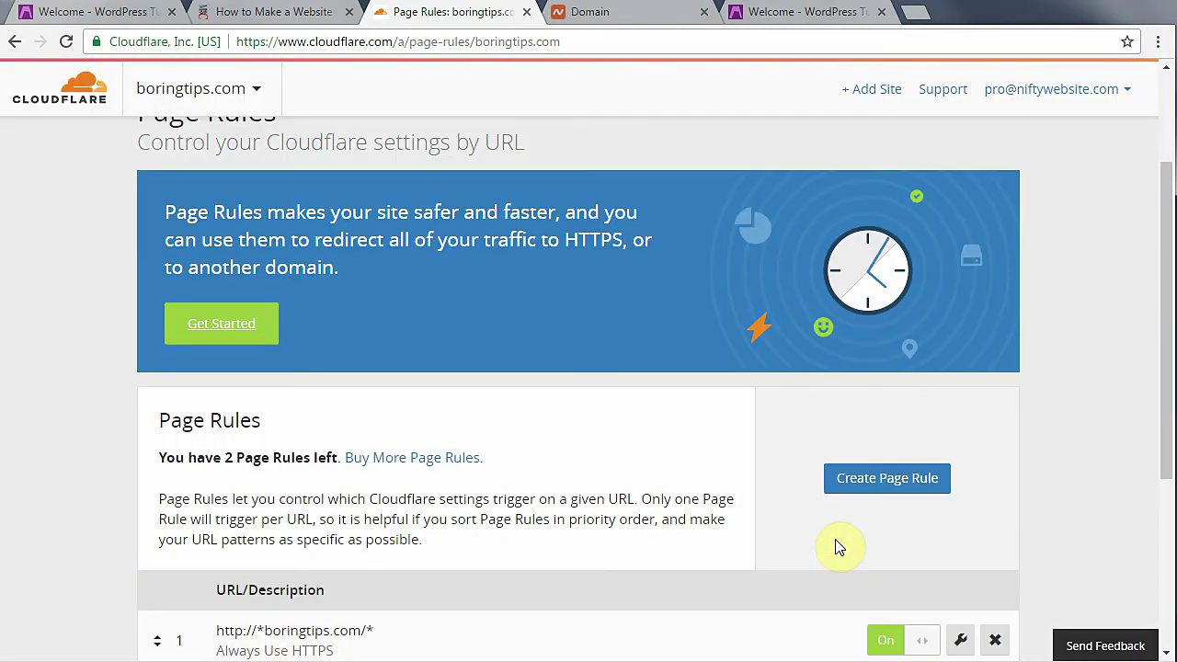
pyautogui.click(118, 12)
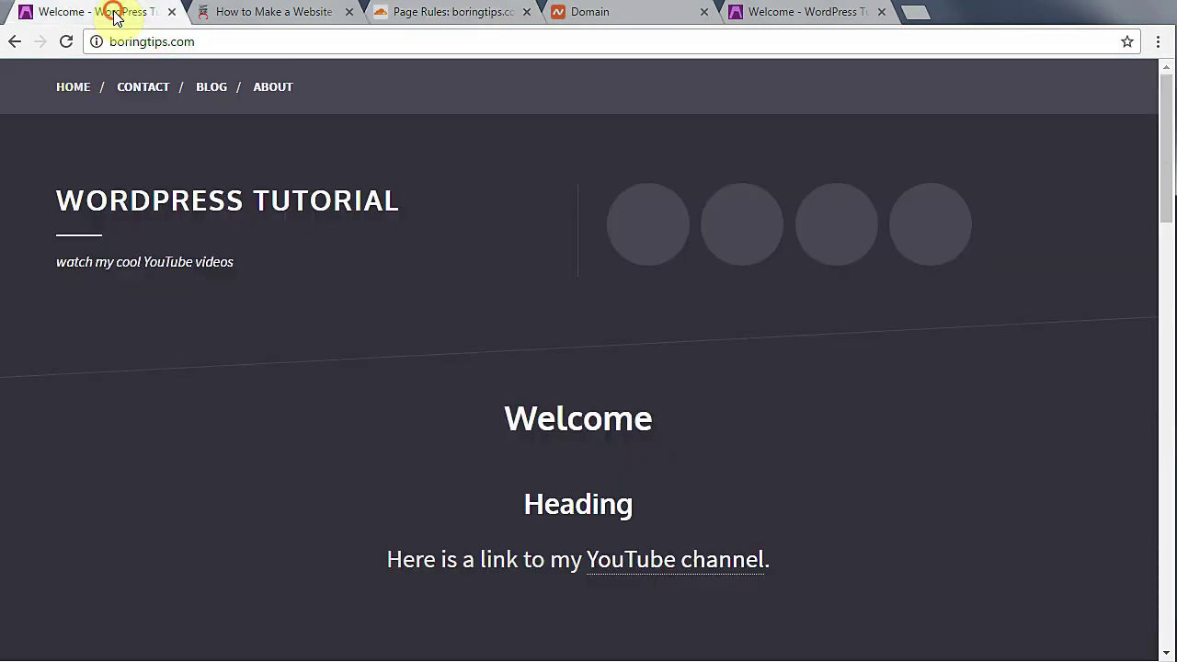
# - Reload boringtips.com so it loads securely over HTTPS
pyautogui.click(66, 43)
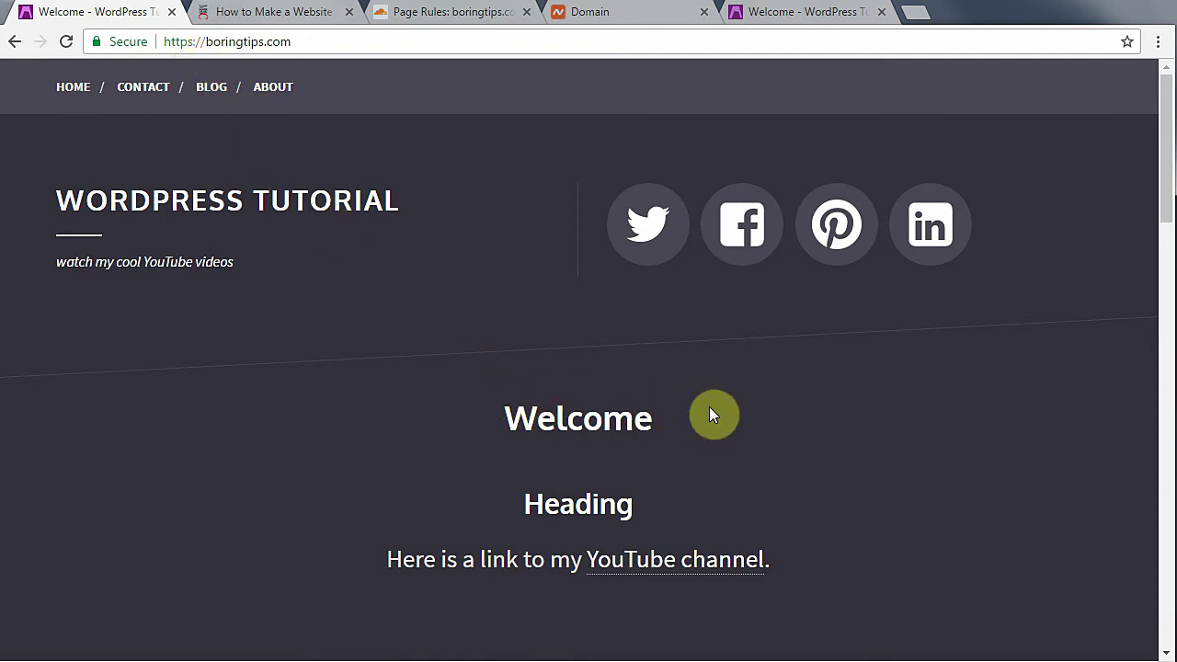
pyautogui.scroll(-1, 781, 416)
pyautogui.moveTo(1163, 210)
pyautogui.mouseDown()
pyautogui.moveTo(1136, 284)
pyautogui.moveTo(1106, 120)
pyautogui.mouseUp()
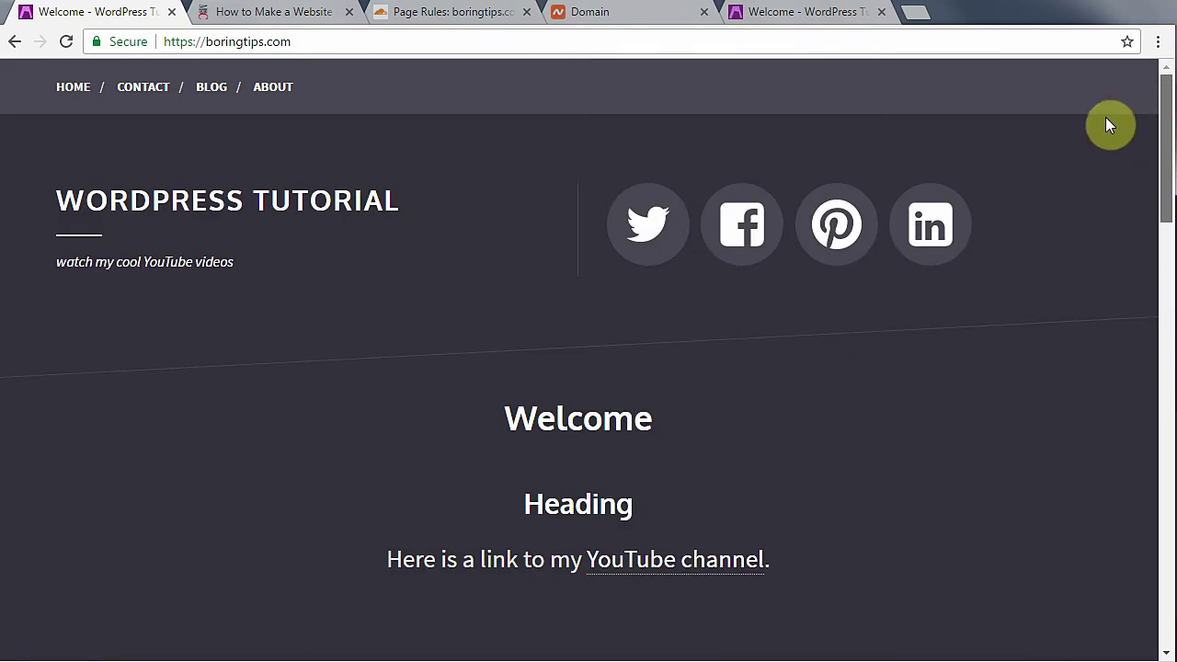
# - Visit the Contact, Blog and About pages, then return to the home page
pyautogui.click(137, 90)
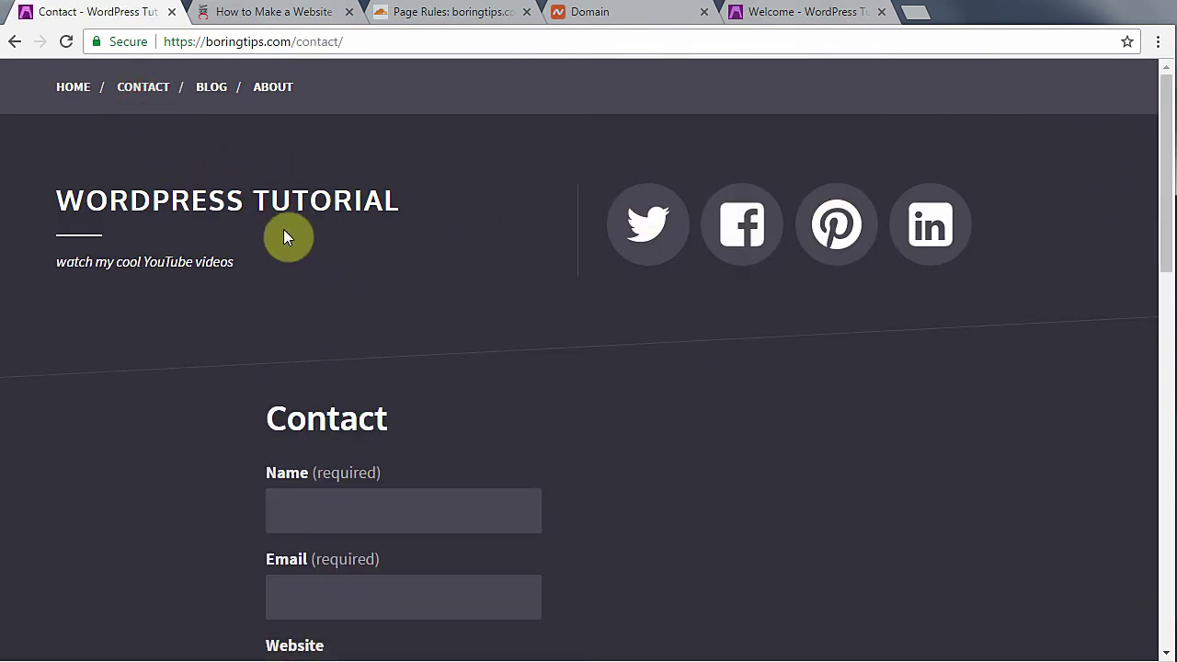
pyautogui.click(211, 92)
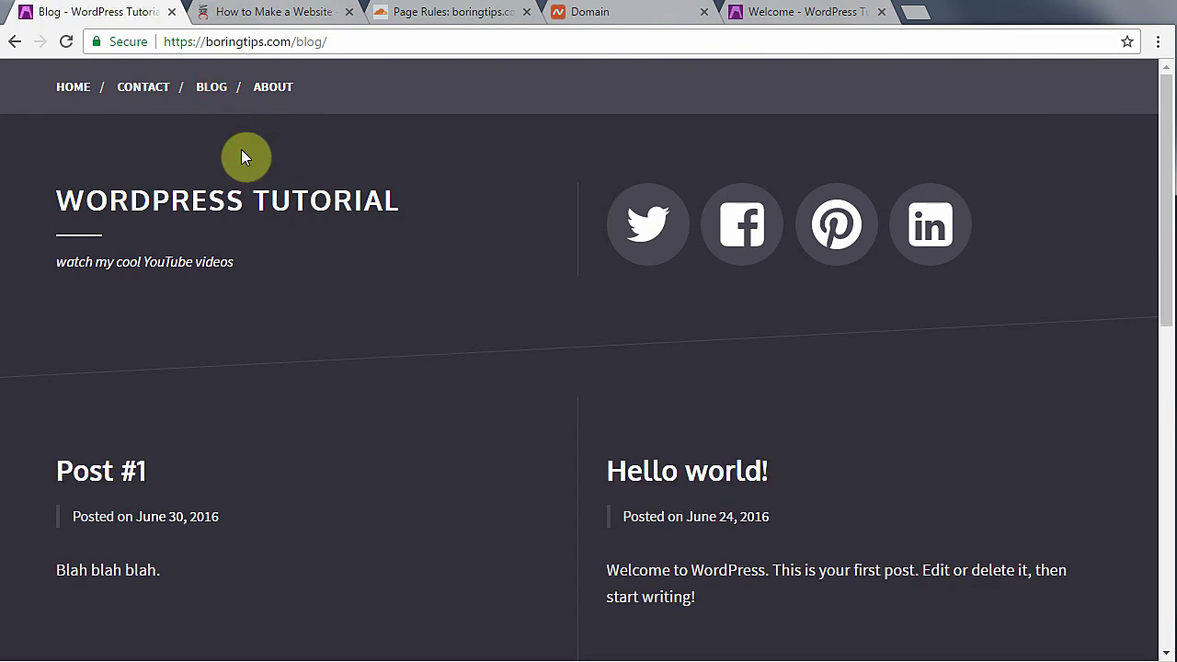
pyautogui.click(276, 90)
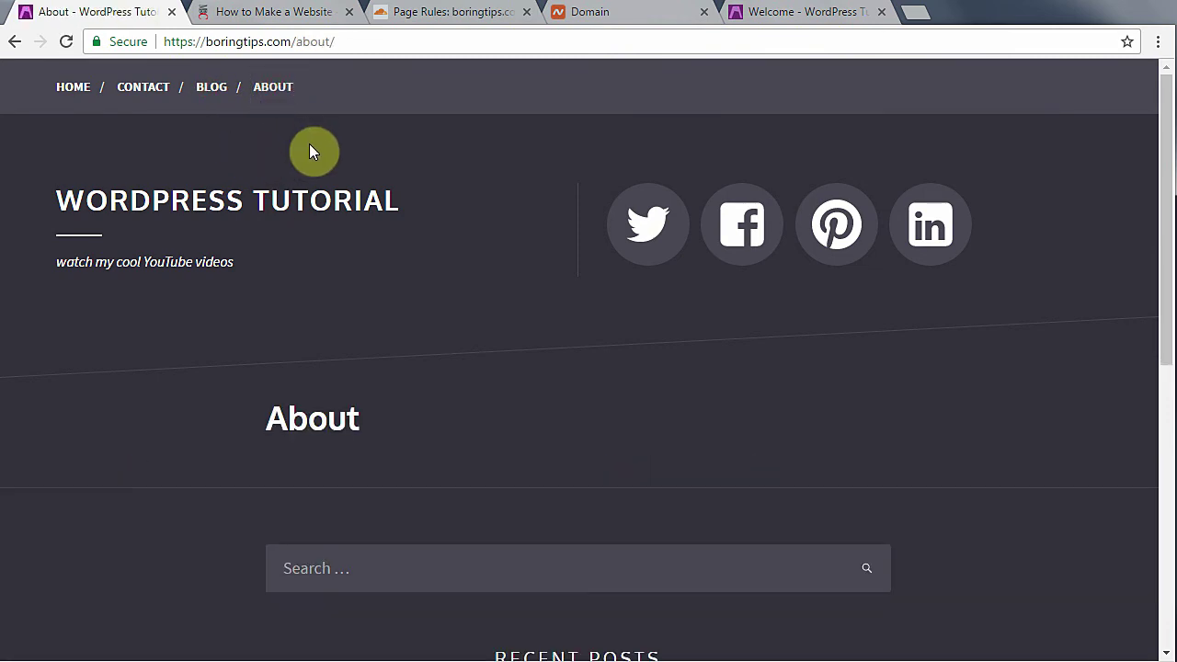
pyautogui.click(66, 92)
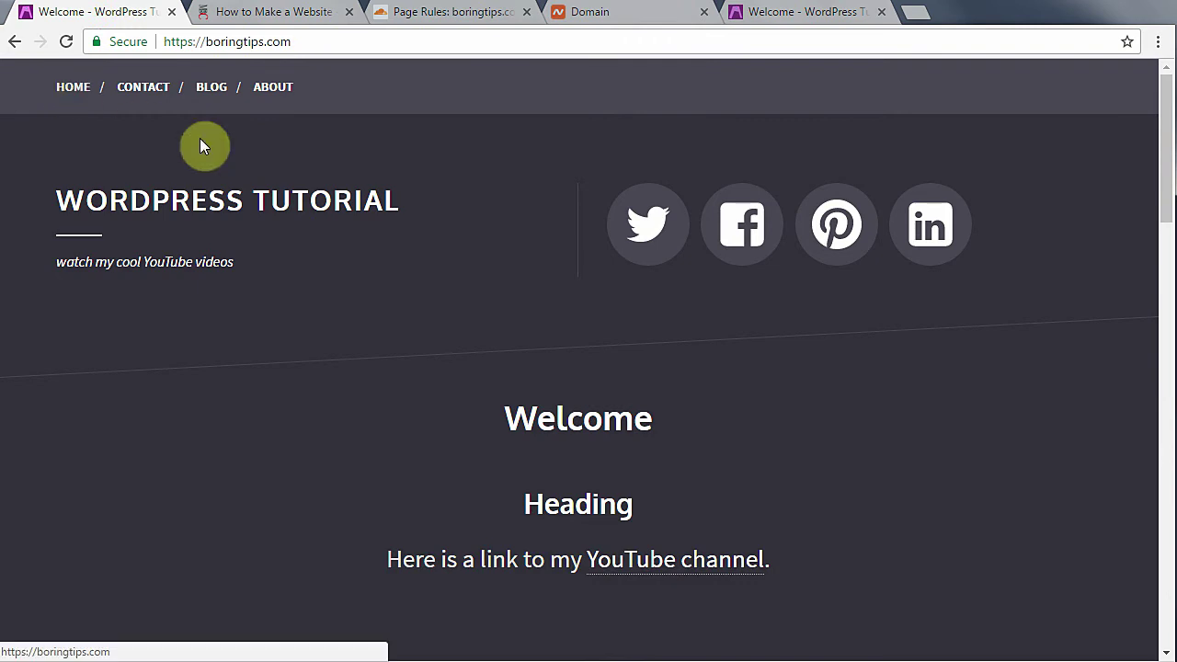
# - Go to the boringtips.com /wp-admin dashboard and open Settings > General
pyautogui.click(352, 41)
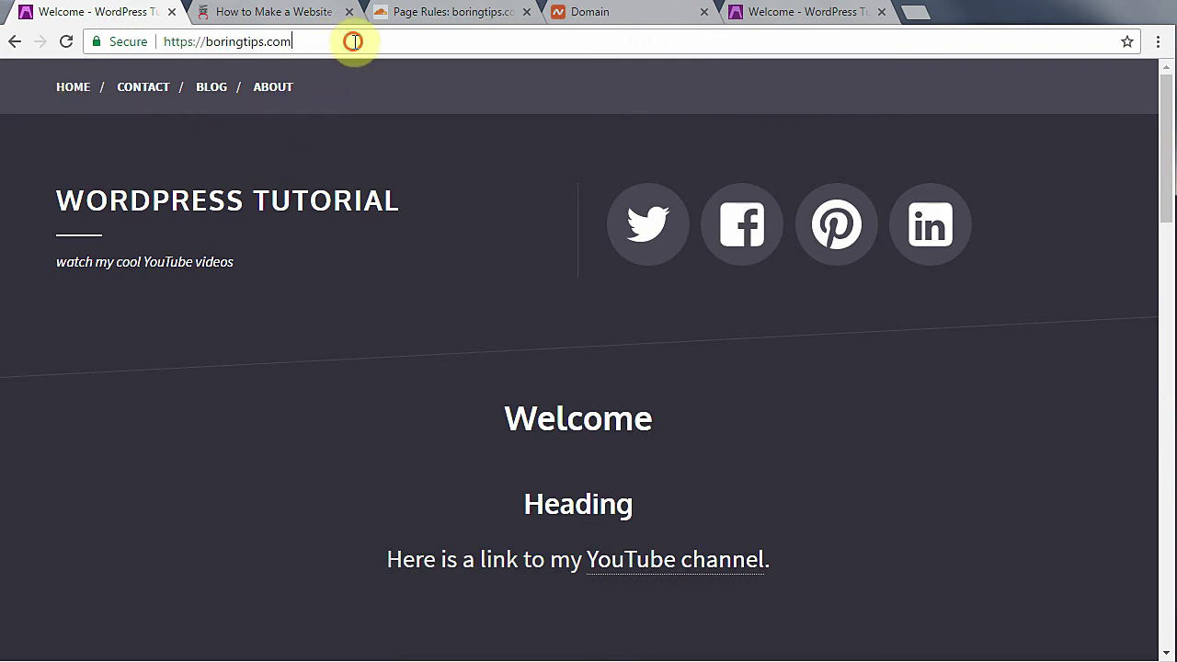
pyautogui.write('/wp-')
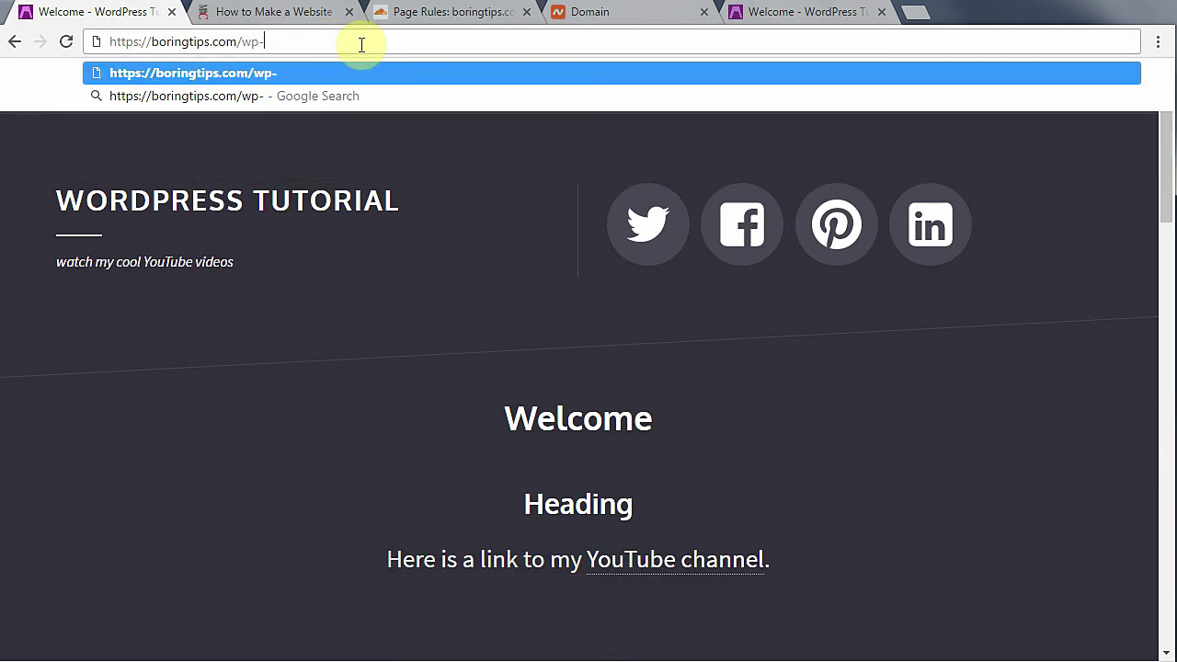
pyautogui.write('amd')
pyautogui.press('BackSpace')
pyautogui.press('BackSpace')
pyautogui.write('dmin')
pyautogui.press('Return')
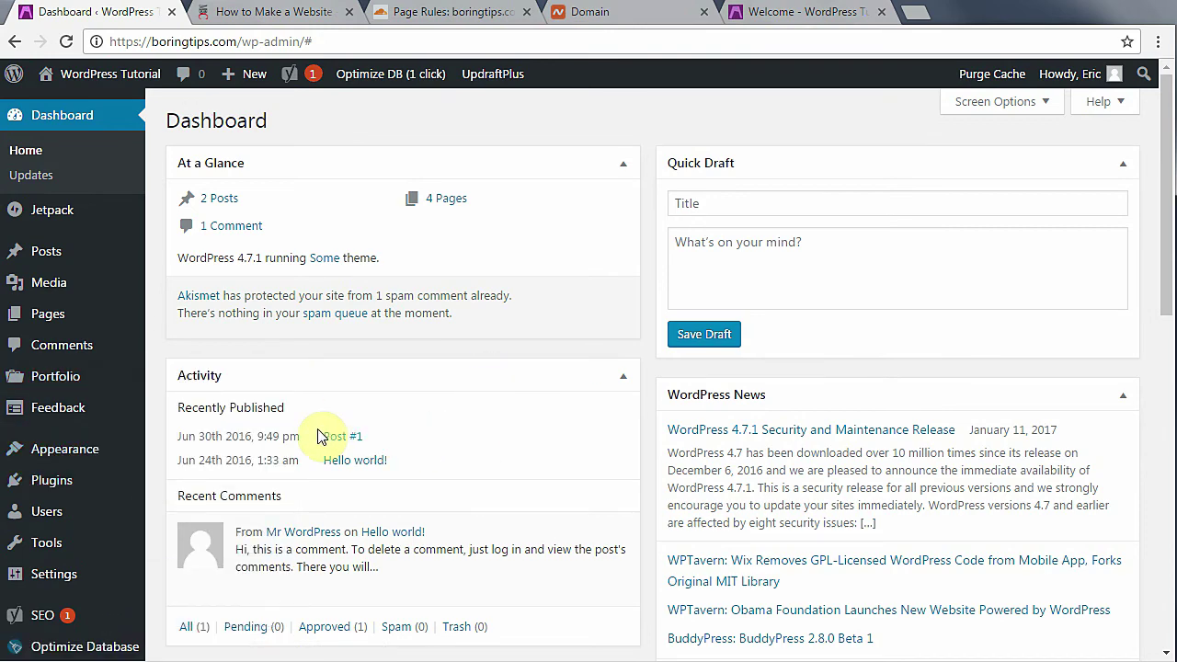
pyautogui.scroll(-2, 55, 422)
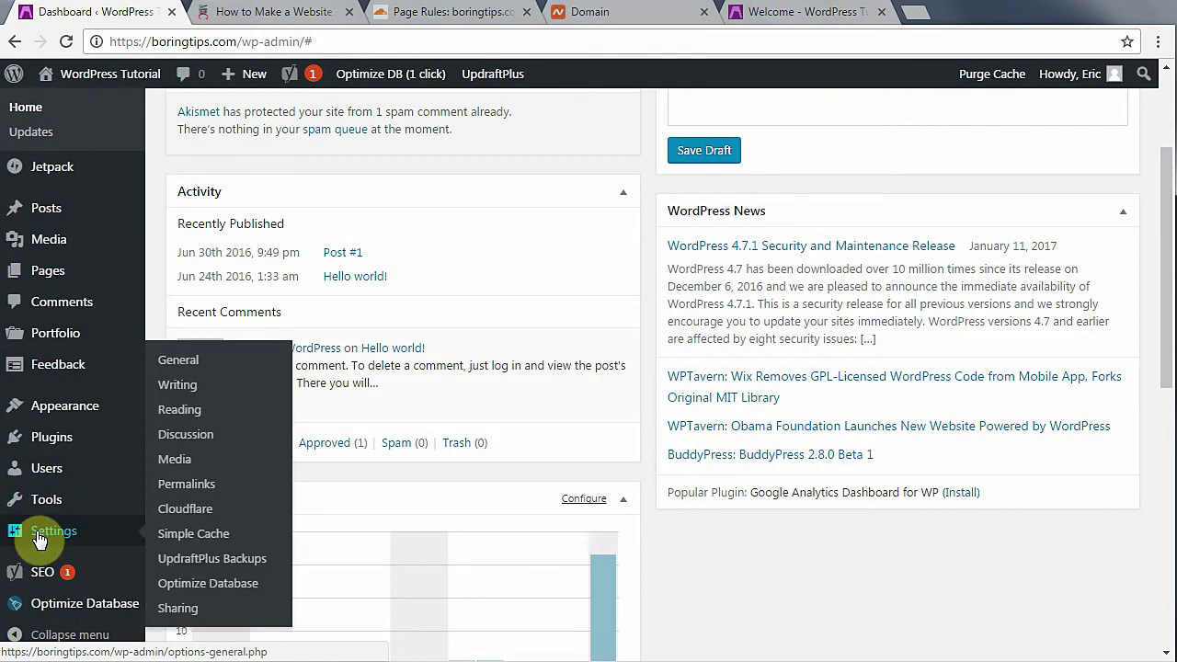
pyautogui.moveTo(53, 574)
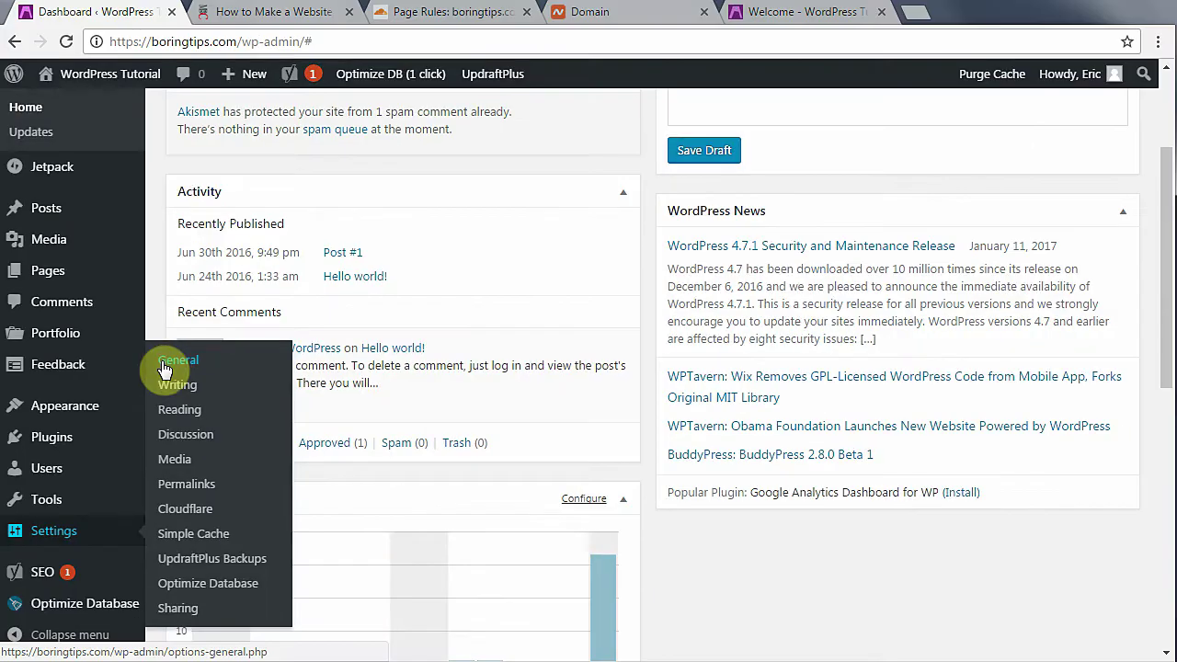
pyautogui.click(173, 368)
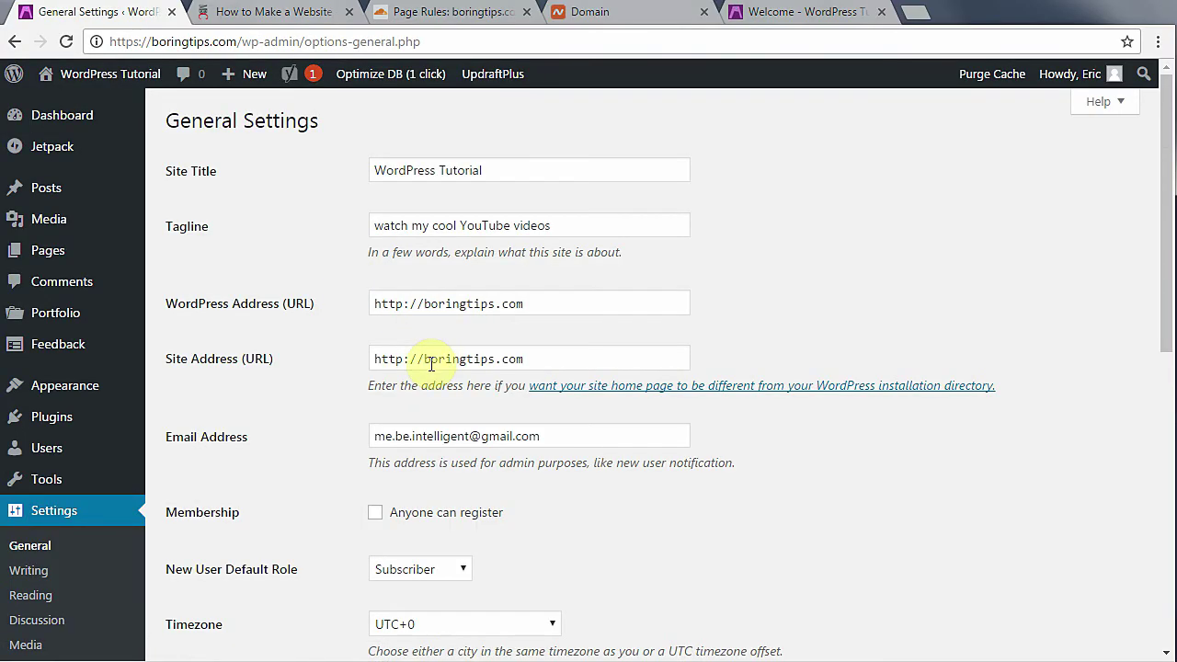
# - Change the Site Address (URL) to https, save the settings, and view the live site
pyautogui.click(404, 359)
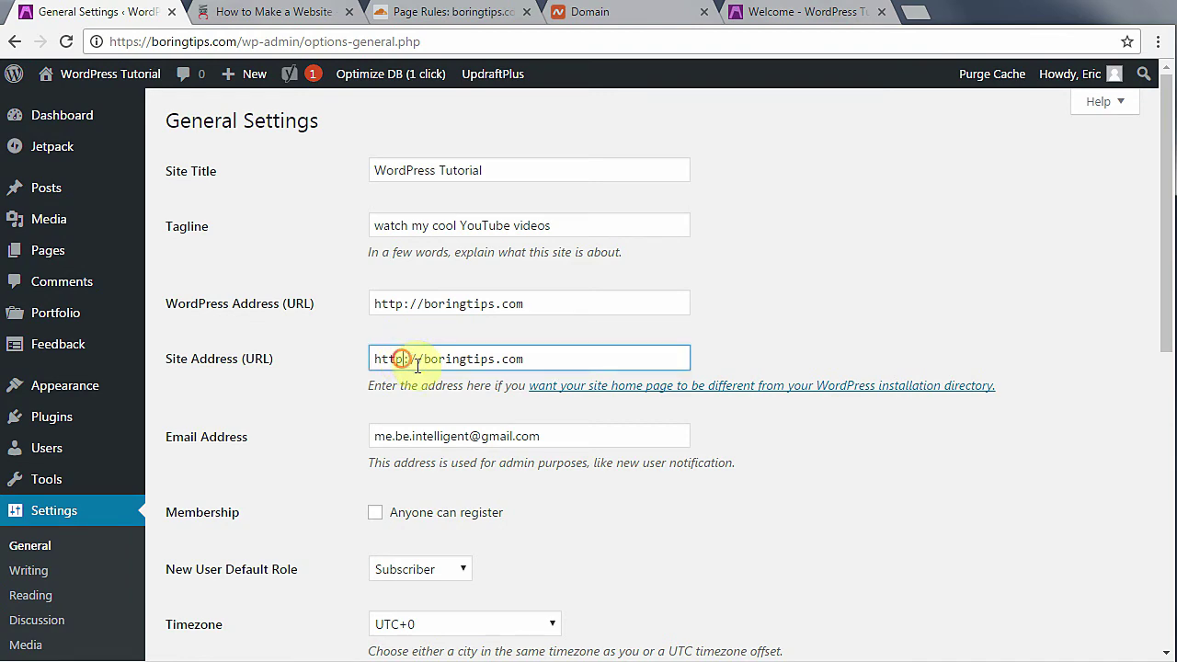
pyautogui.write('s')
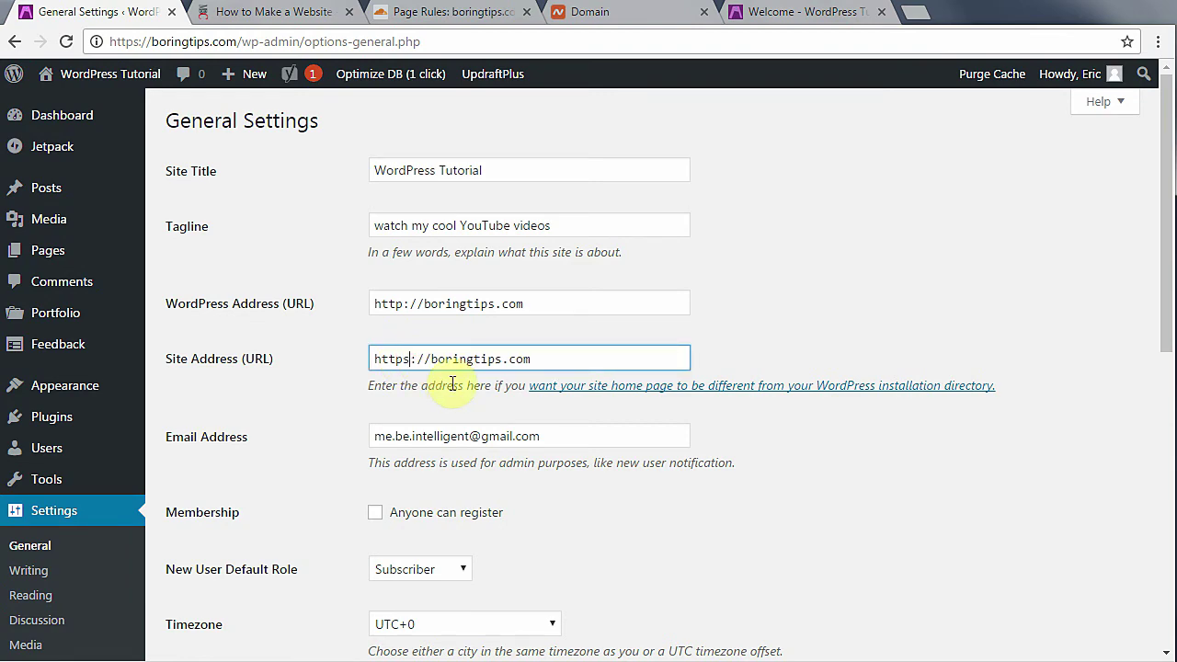
pyautogui.moveTo(1164, 322); pyautogui.dragTo(1169, 599)
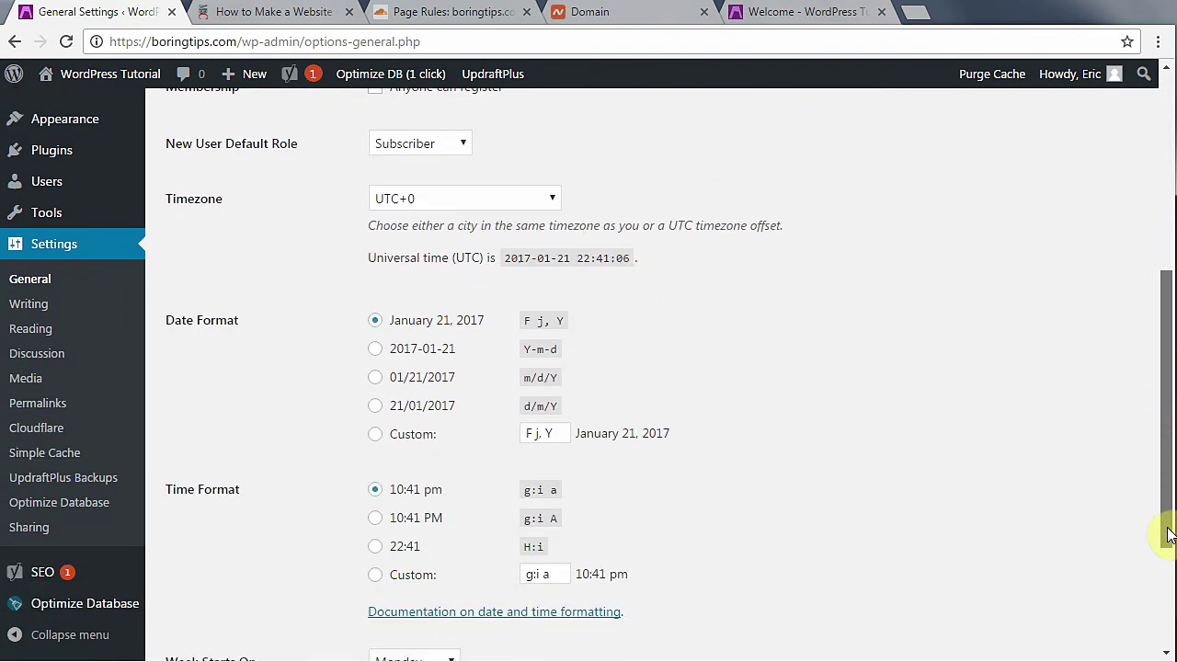
pyautogui.click(221, 595)
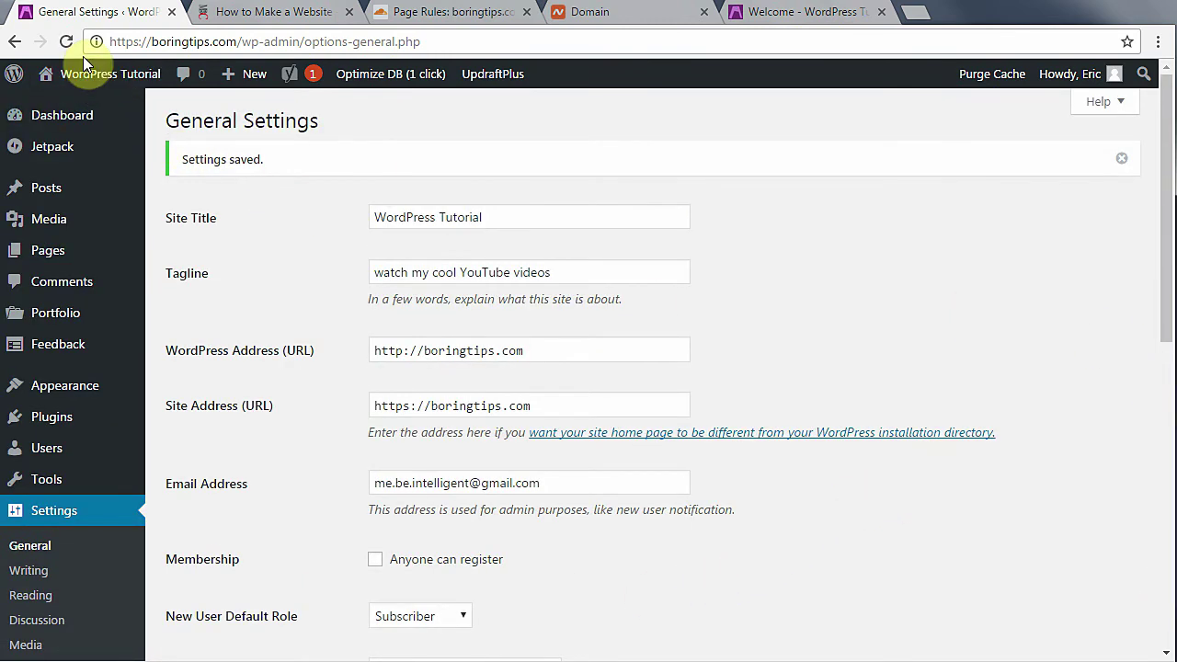
pyautogui.click(92, 109)
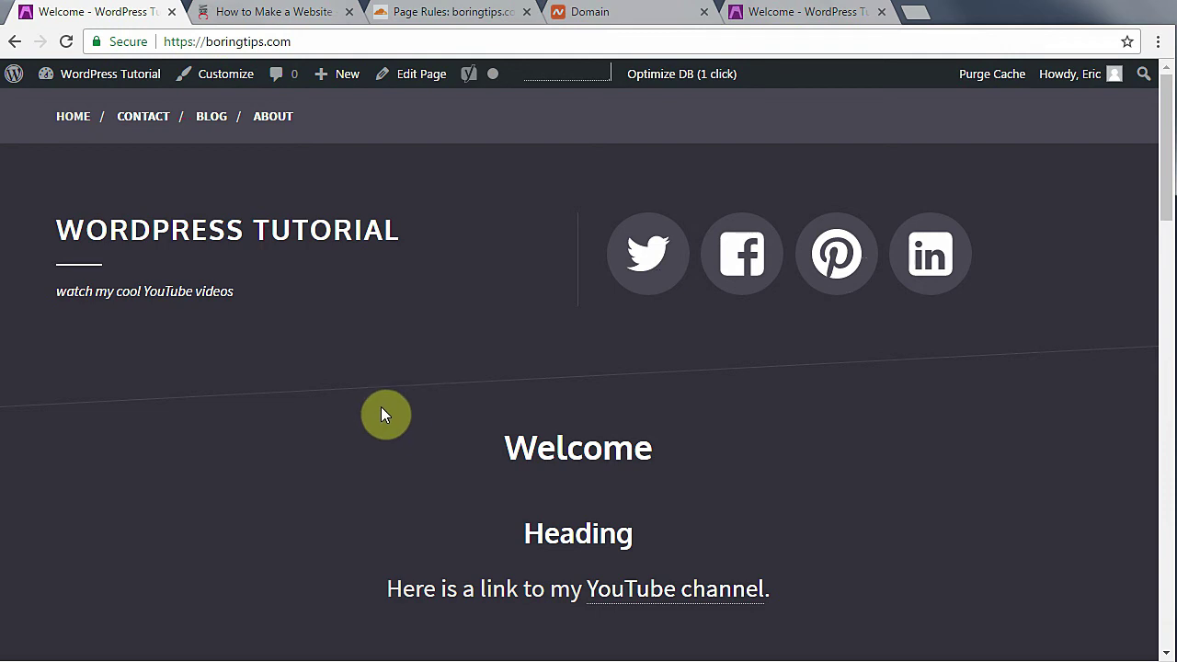
pyautogui.click(469, 11)
pyautogui.scroll(2, 565, 205)
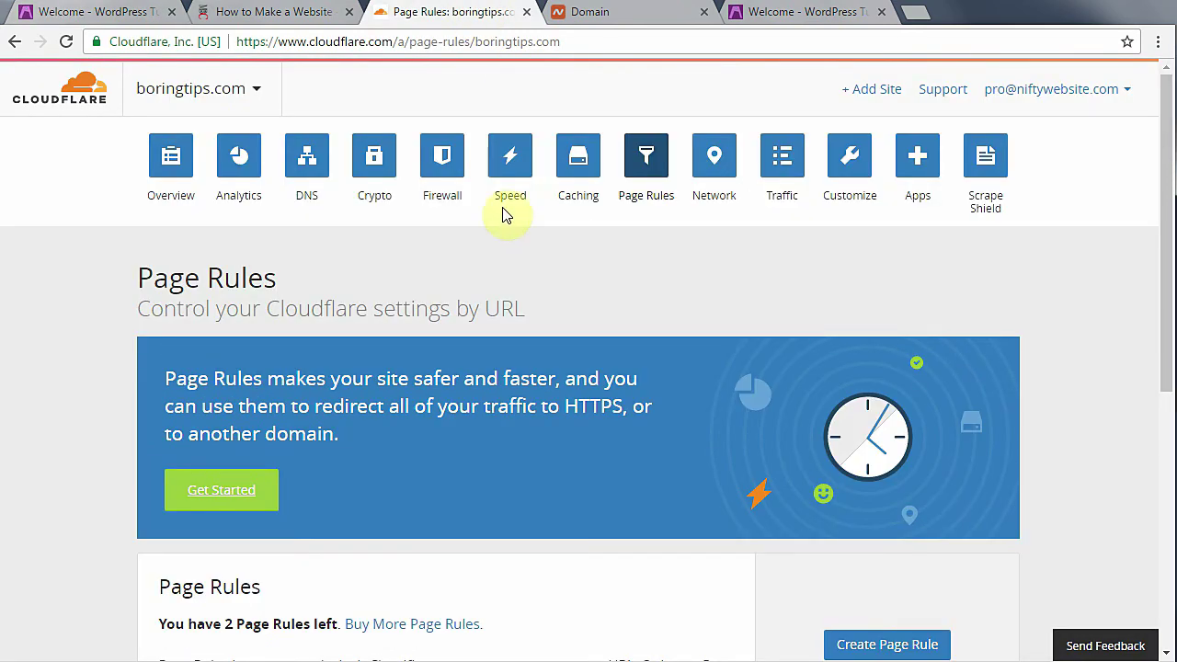
pyautogui.click(356, 175)
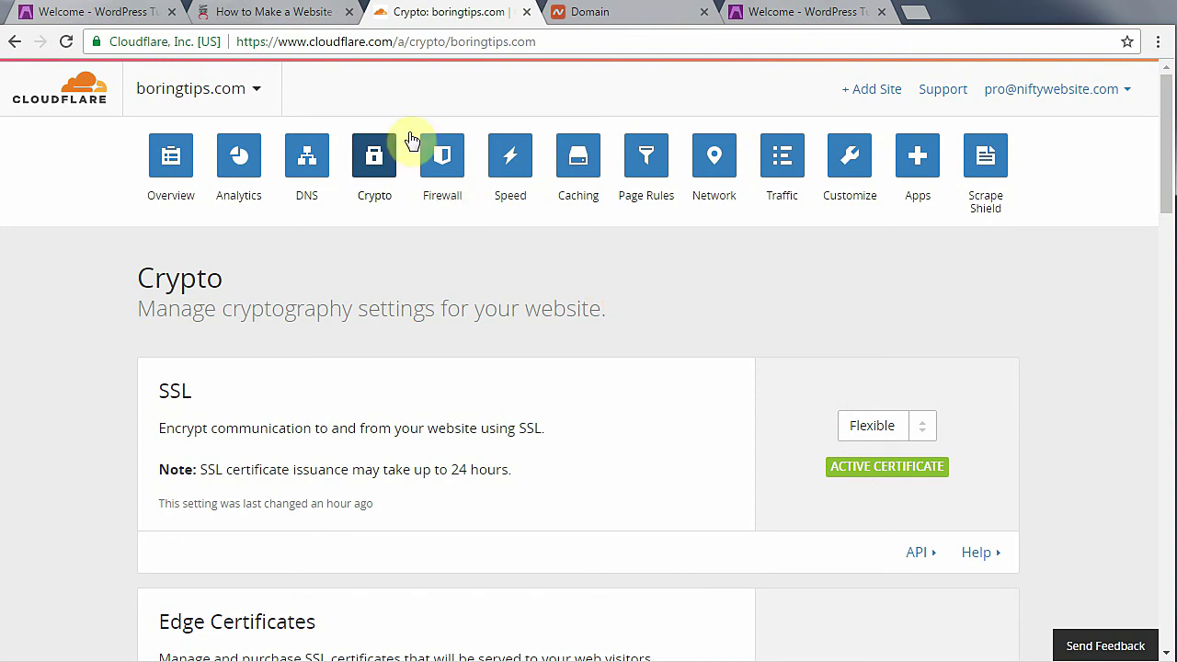
pyautogui.click(99, 12)
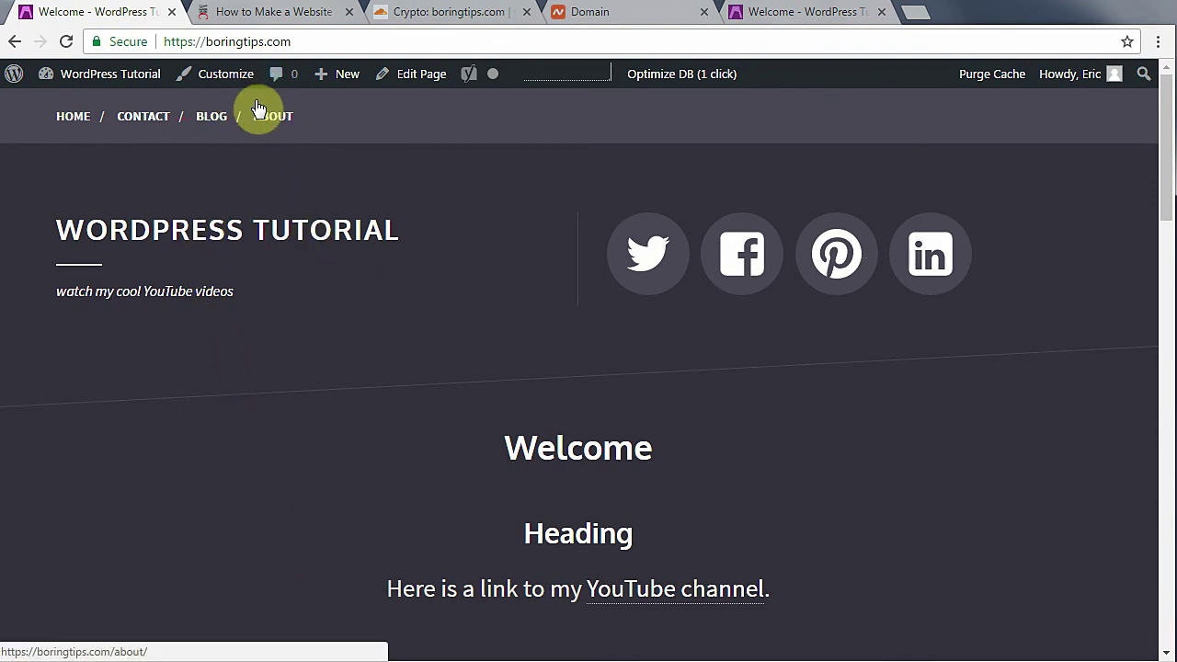
# - Open the Contact page, then the Blog page showing Post #1 and Hello world
pyautogui.click(140, 121)
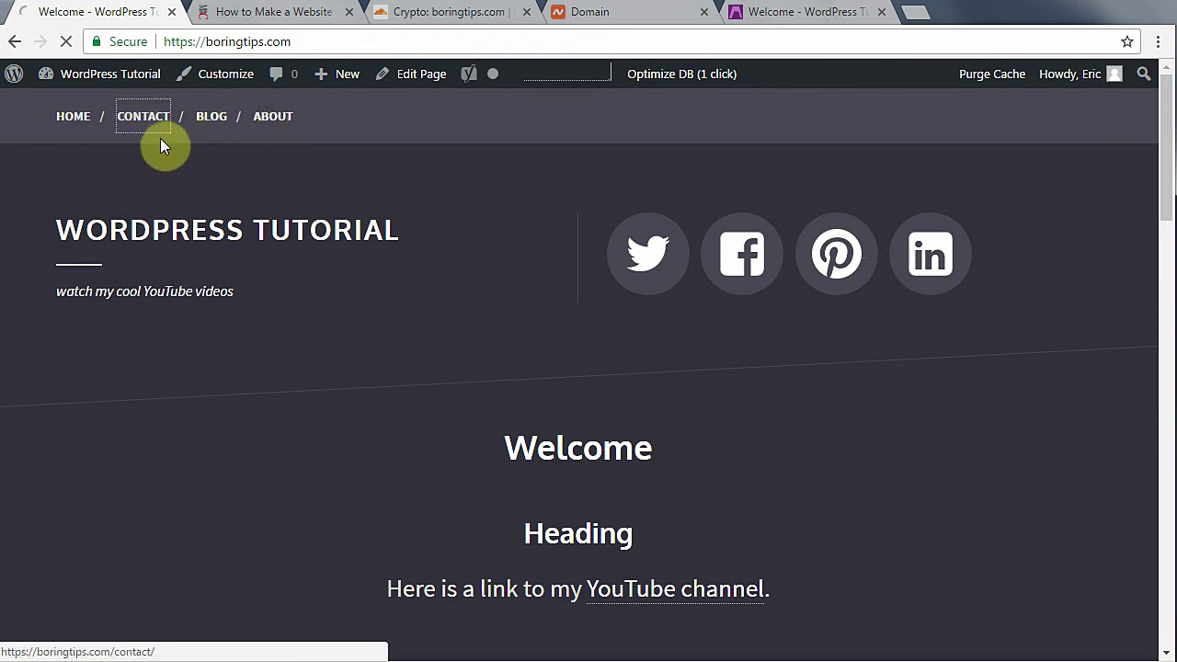
pyautogui.click(204, 122)
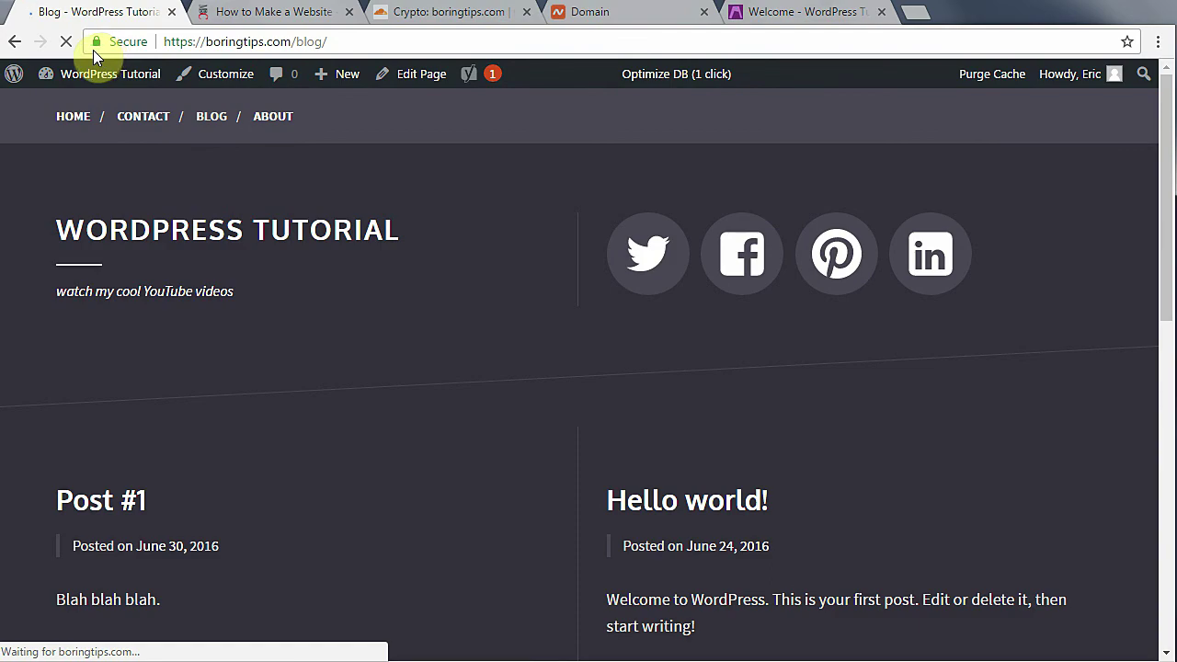